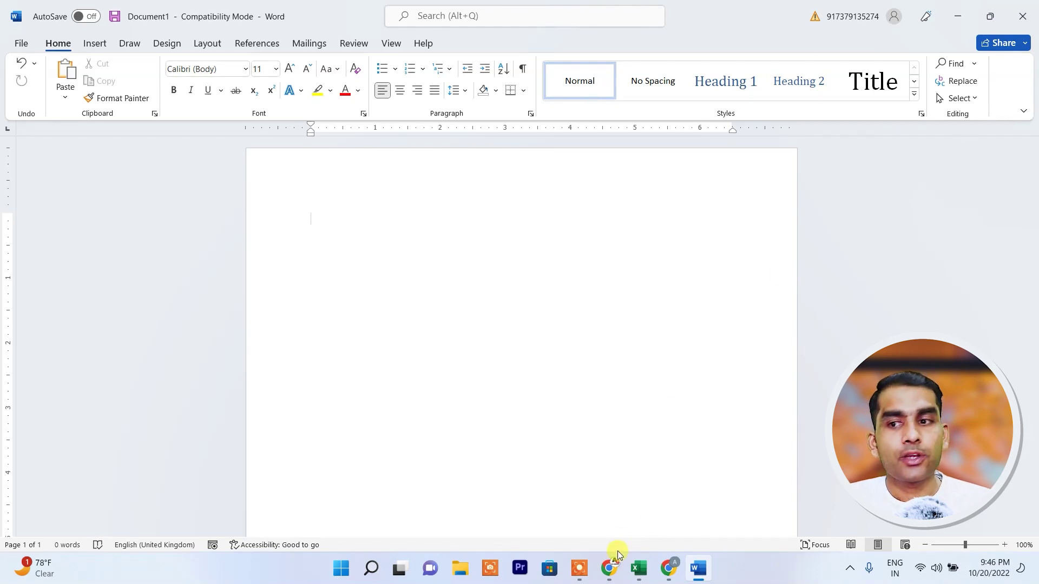
Resize the Word window, hide the YouTube Studio and bitly browser windows, then return to Word
{"action": "left_click", "coordinate": [995, 21]}
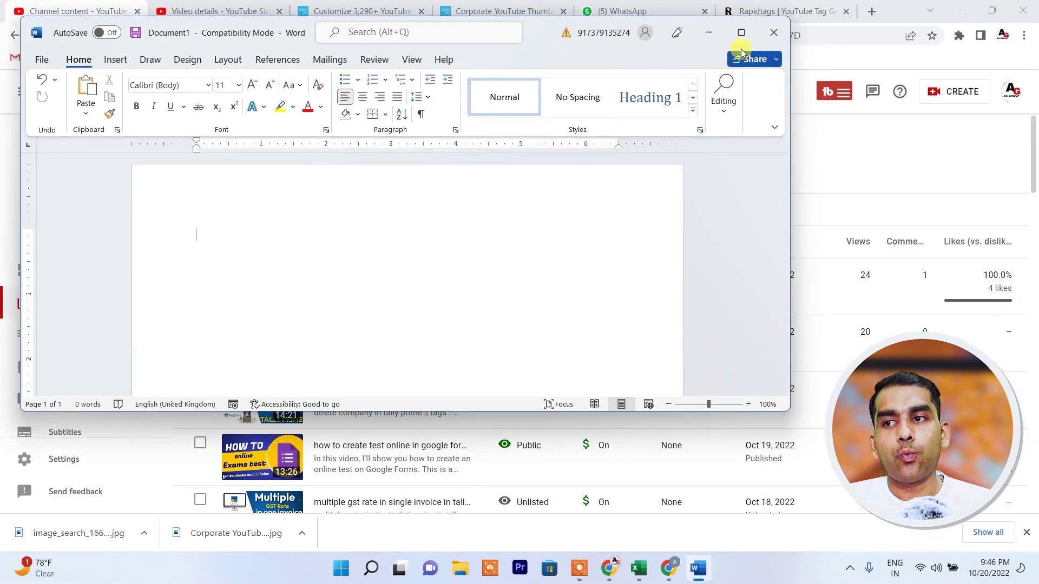
{"action": "left_click", "coordinate": [741, 32]}
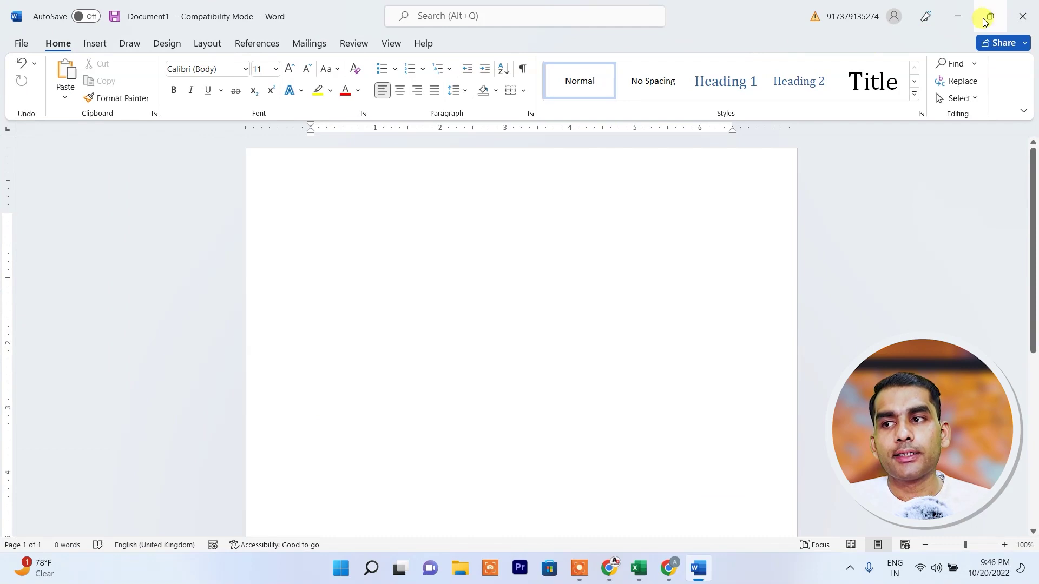
{"action": "left_click", "coordinate": [989, 19]}
{"action": "left_click", "coordinate": [742, 32]}
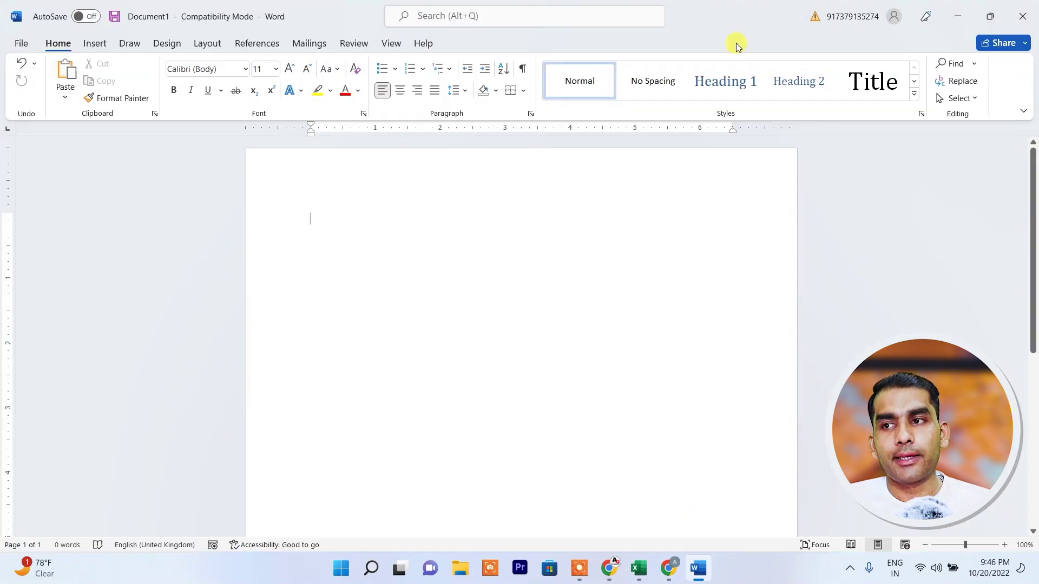
{"action": "left_click", "coordinate": [952, 24]}
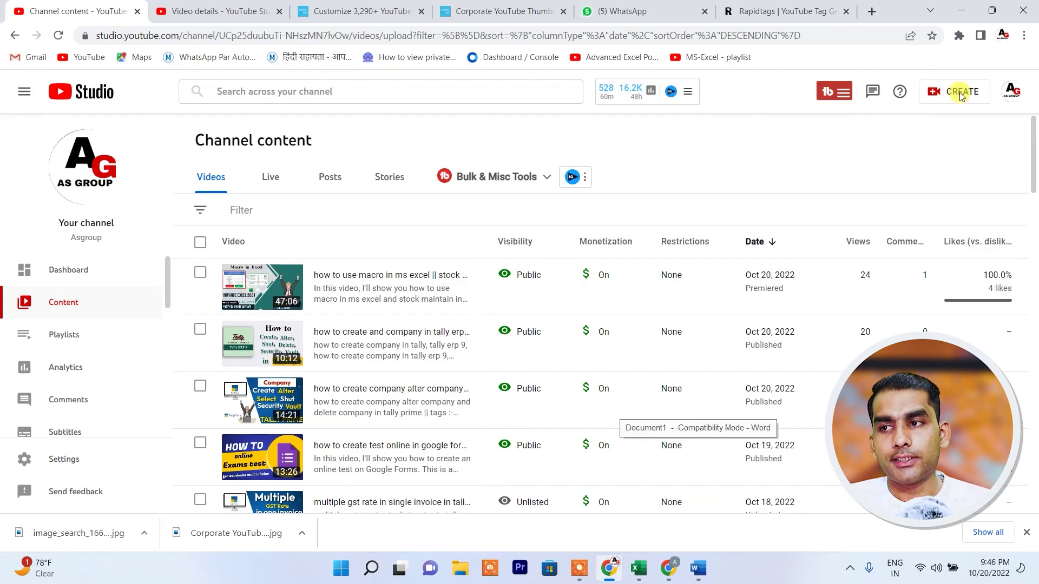
{"action": "left_click", "coordinate": [962, 13]}
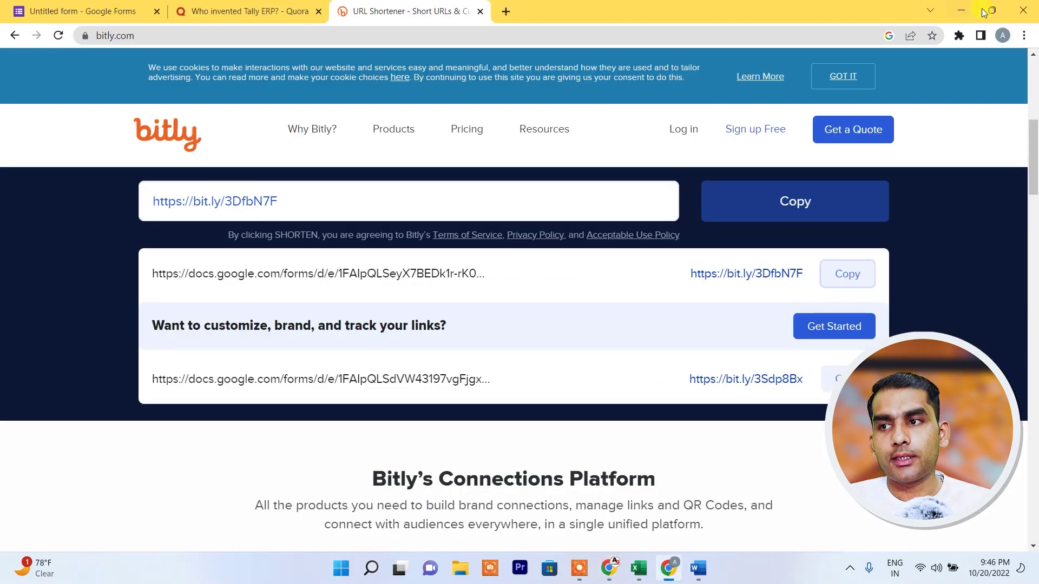
{"action": "left_click", "coordinate": [963, 12]}
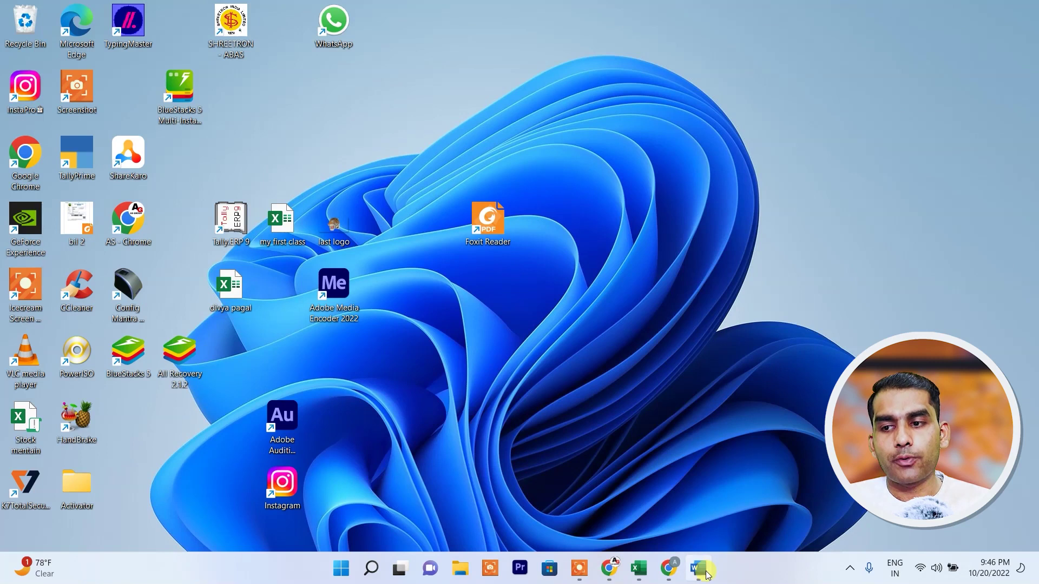
{"action": "left_click", "coordinate": [697, 568]}
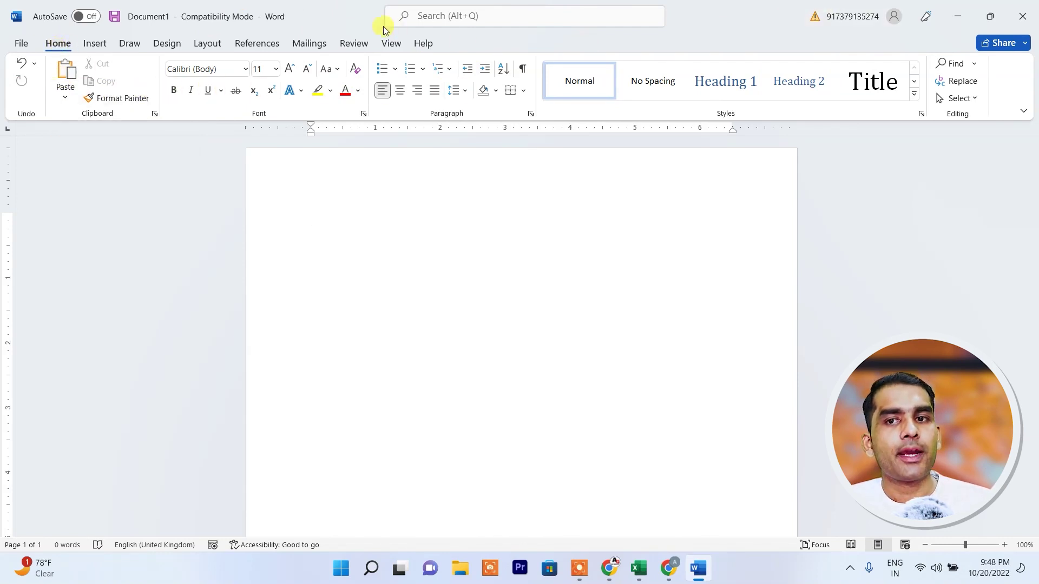
Browse the Insert, Draw, Design and Layout ribbon tabs, then return to Home
{"action": "left_click", "coordinate": [97, 44]}
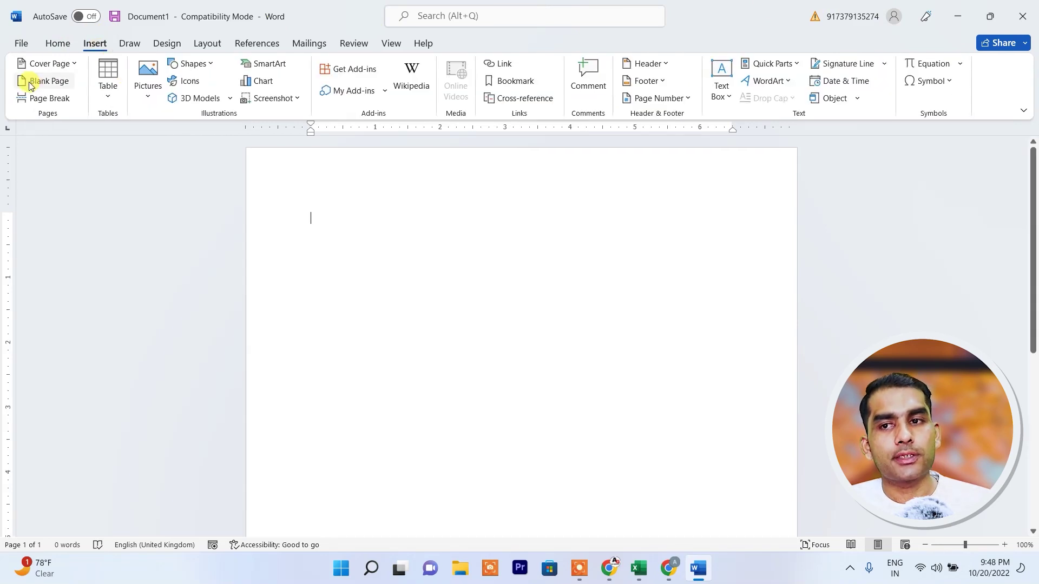
{"action": "left_click", "coordinate": [131, 46]}
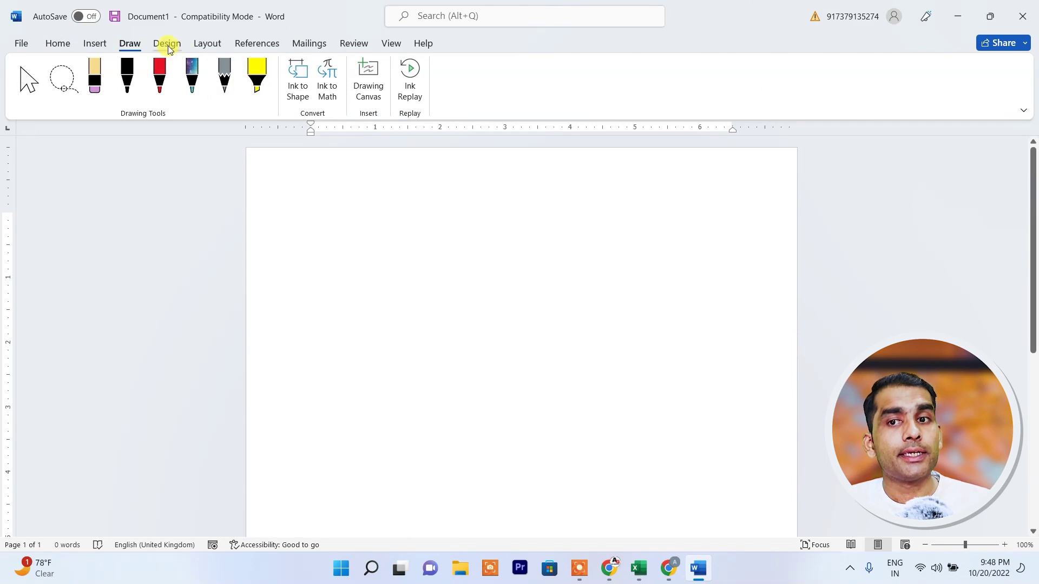
{"action": "left_click", "coordinate": [167, 45]}
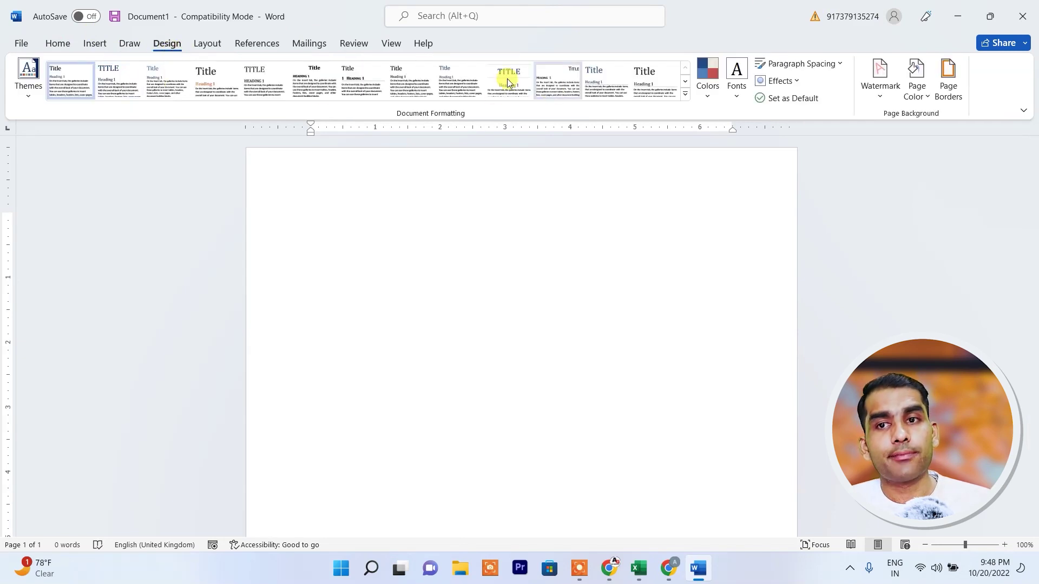
{"action": "left_click", "coordinate": [209, 47]}
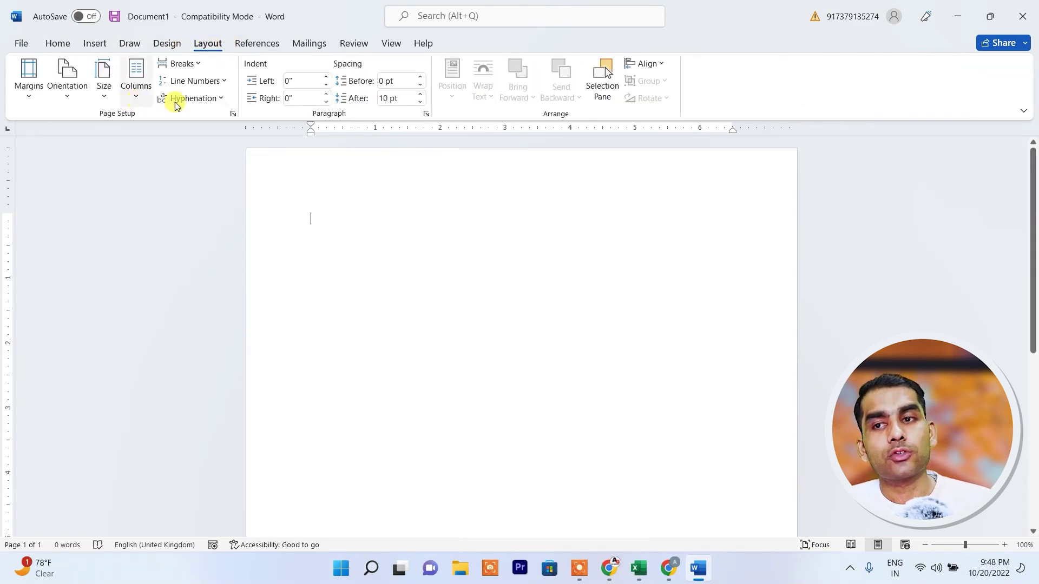
{"action": "left_click", "coordinate": [68, 44]}
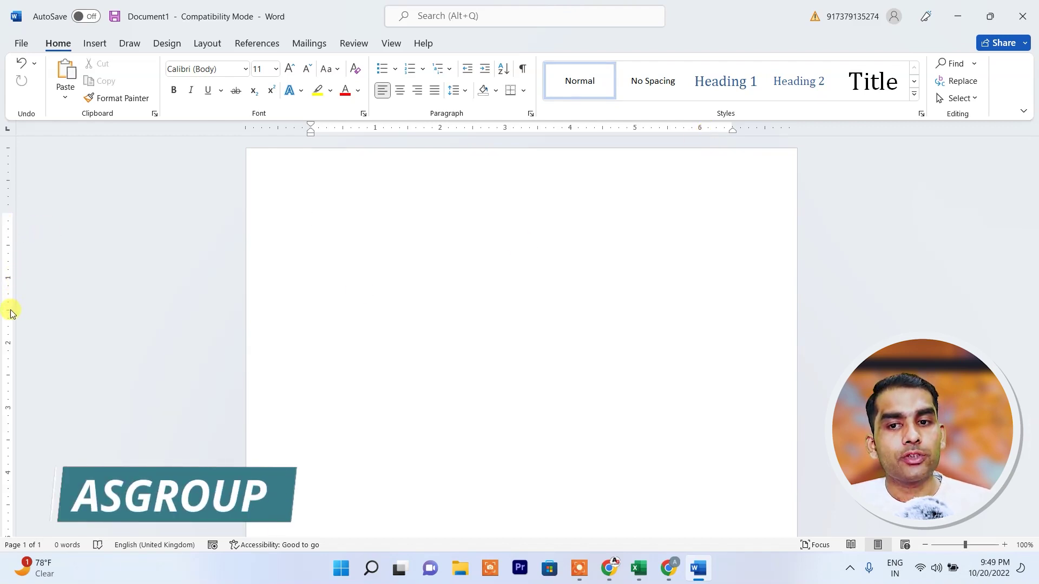
Generate sample paragraphs at the top of the document with =rand(5,6)
{"action": "scroll", "coordinate": [115, 294], "scroll_direction": "down", "scroll_amount": 5}
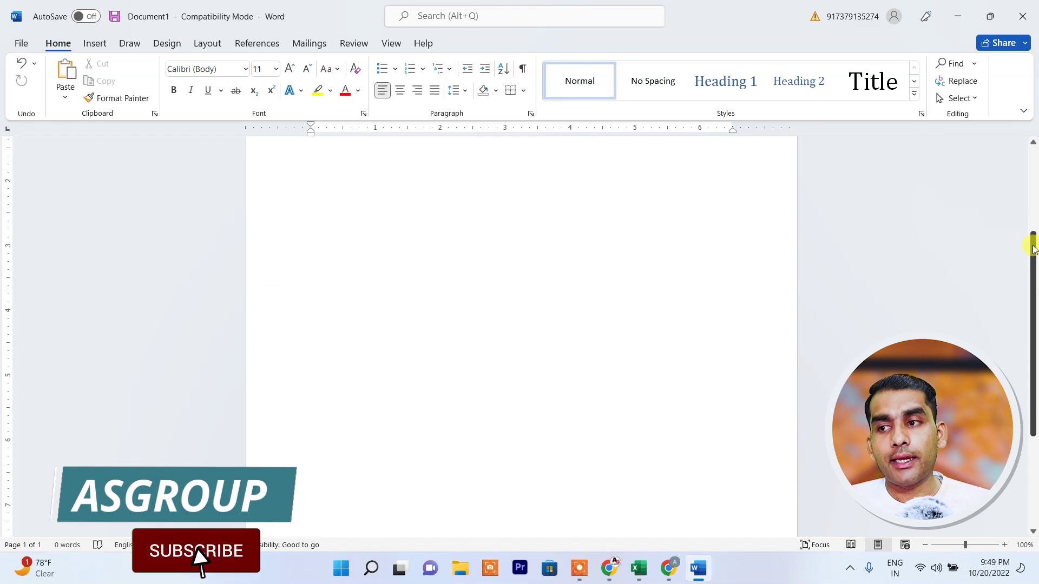
{"action": "left_click_drag", "start_coordinate": [1033, 247], "coordinate": [1033, 337]}
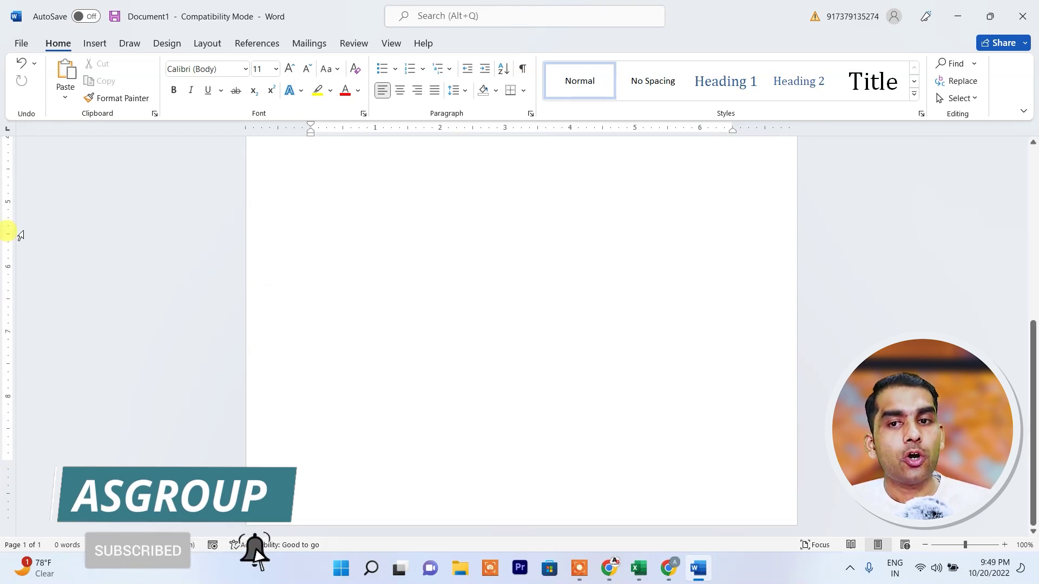
{"action": "scroll", "coordinate": [73, 292], "scroll_direction": "up", "scroll_amount": 5}
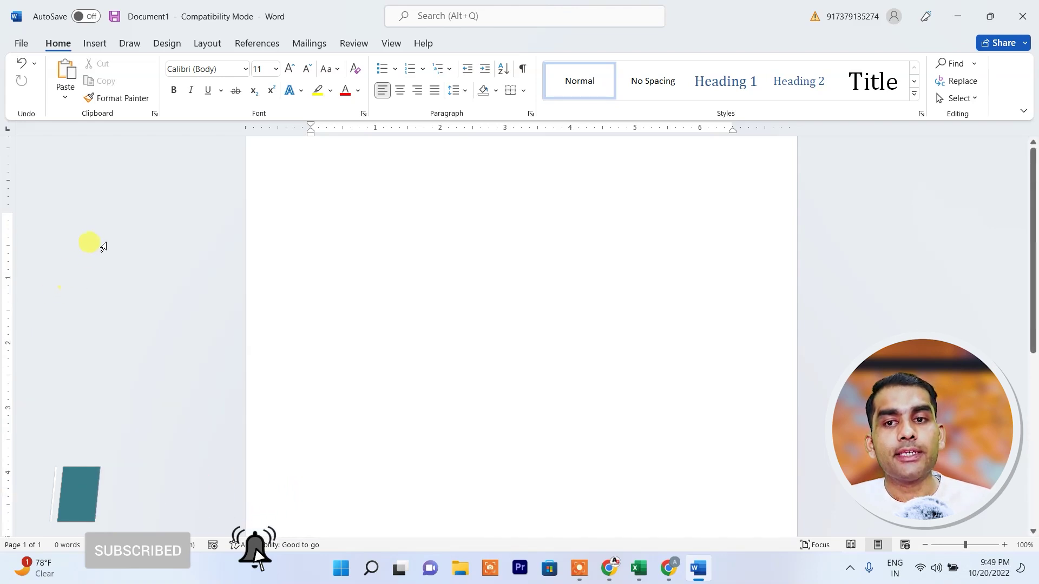
{"action": "scroll", "coordinate": [65, 241], "scroll_direction": "up", "scroll_amount": 5}
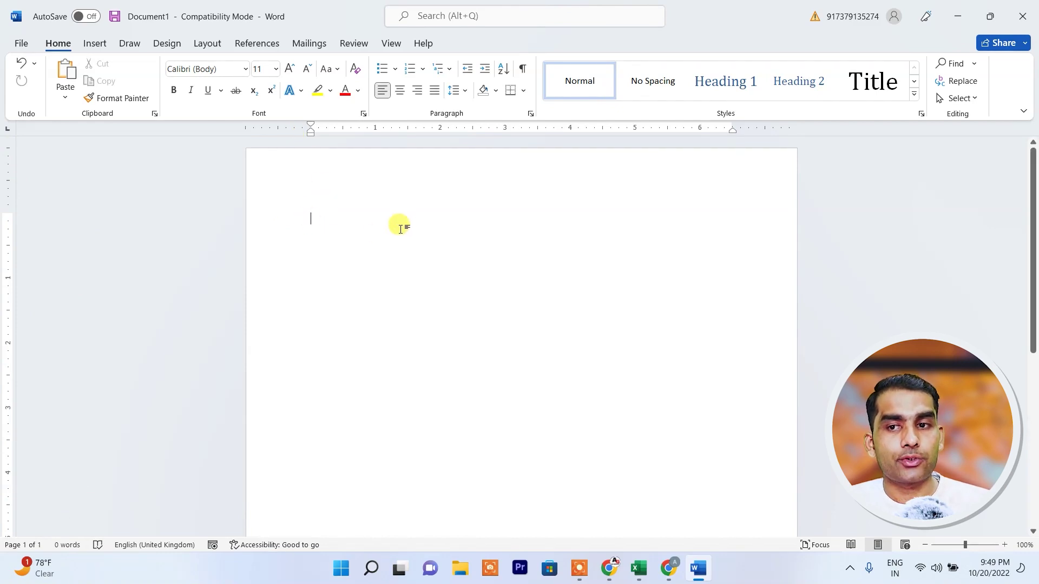
{"action": "type", "text": "="}
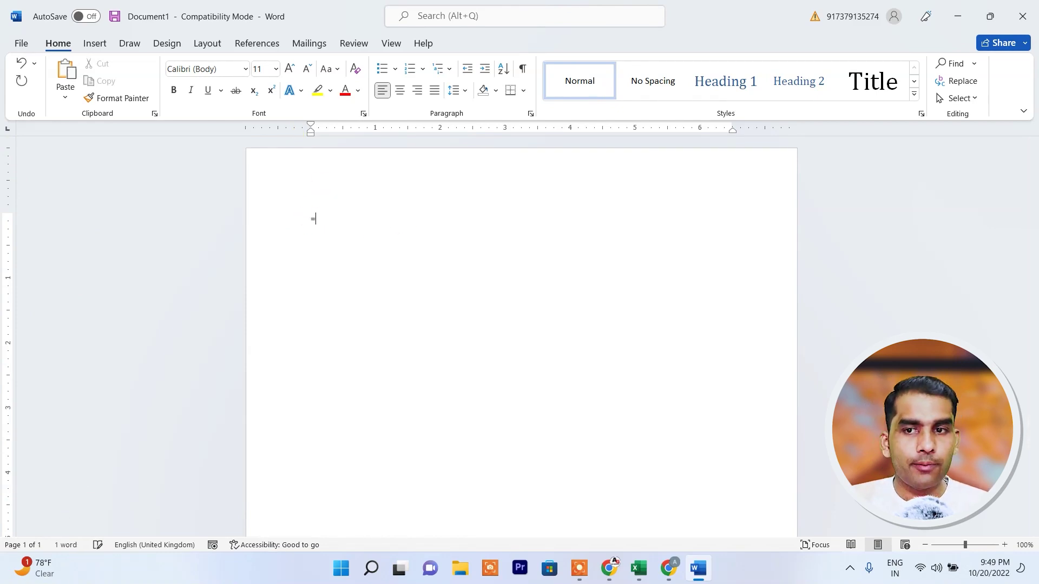
{"action": "type", "text": "ra"}
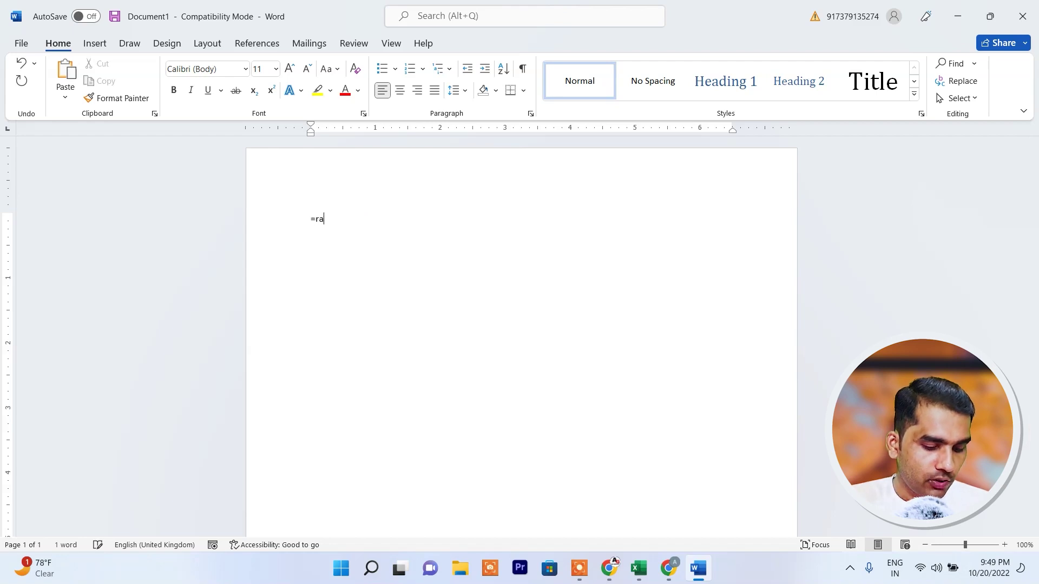
{"action": "type", "text": "nd"}
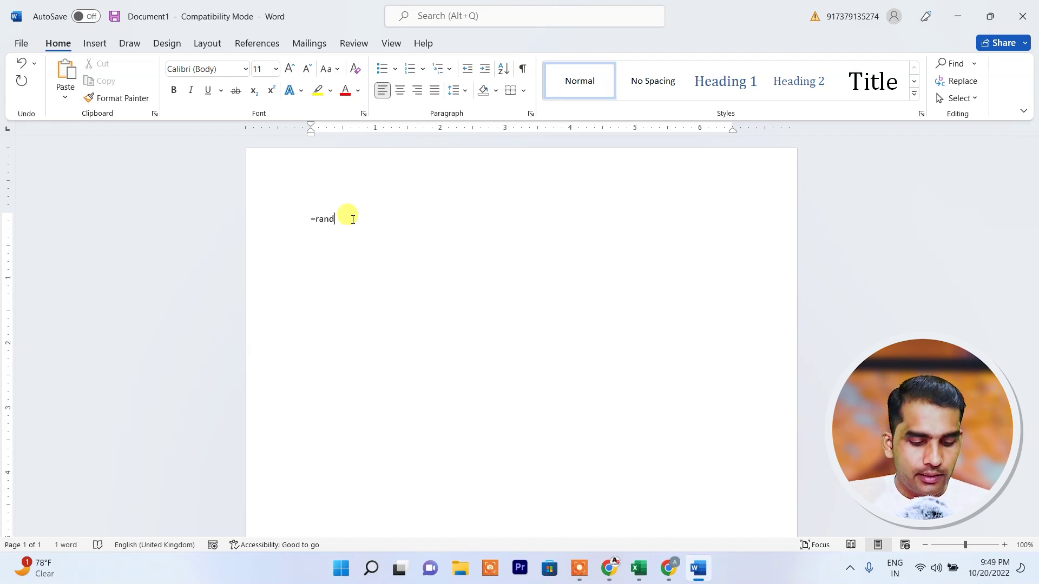
{"action": "type", "text": "(5,6)"}
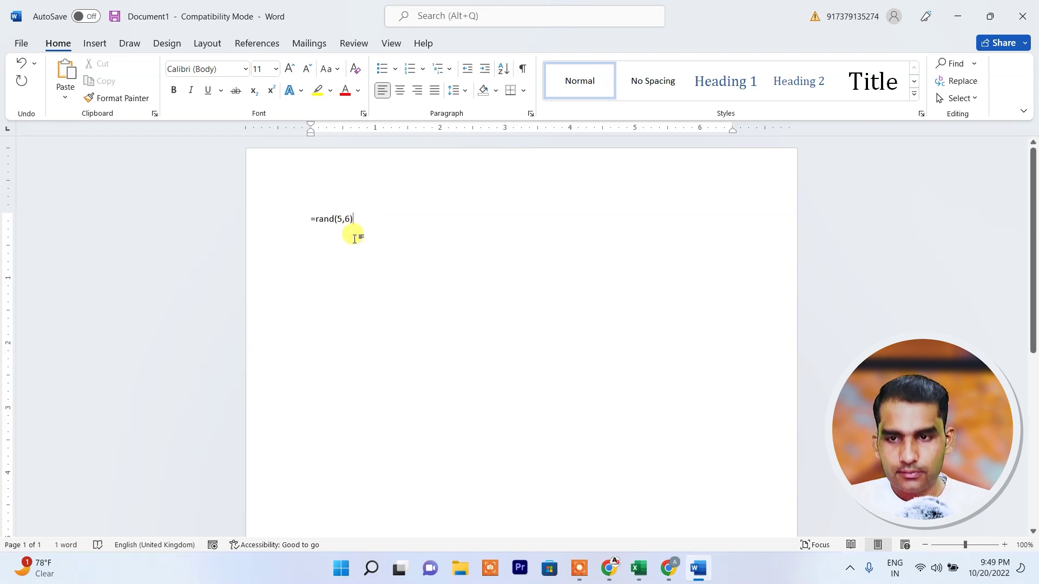
{"action": "key", "text": "Return"}
Scroll through the 478 words of generated sample text
{"action": "scroll", "coordinate": [335, 242], "scroll_direction": "up", "scroll_amount": 1}
{"action": "scroll", "coordinate": [335, 242], "scroll_direction": "up", "scroll_amount": 2}
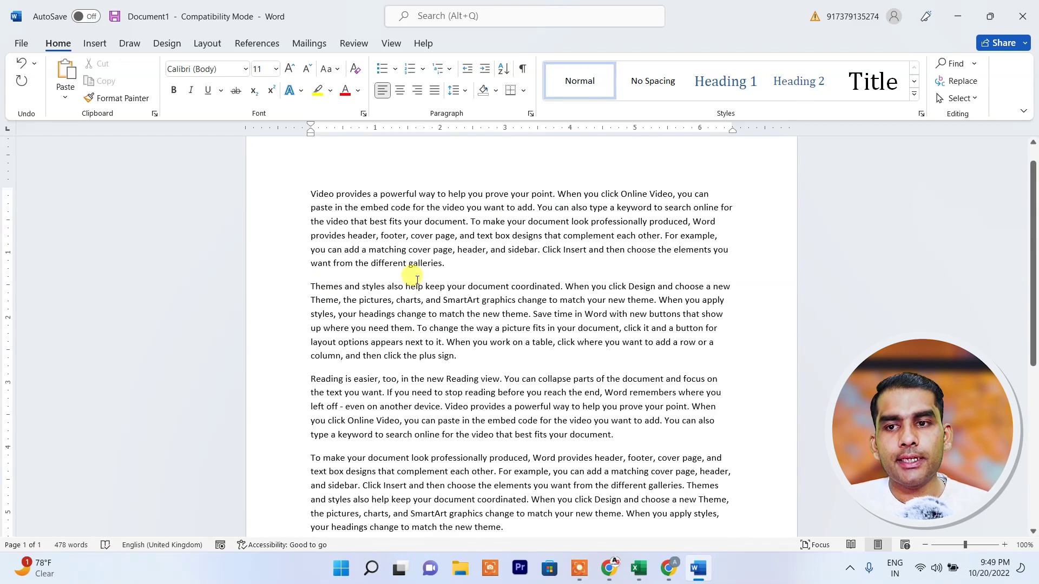
{"action": "scroll", "coordinate": [336, 242], "scroll_direction": "up", "scroll_amount": 1}
{"action": "scroll", "coordinate": [378, 346], "scroll_direction": "down", "scroll_amount": 2}
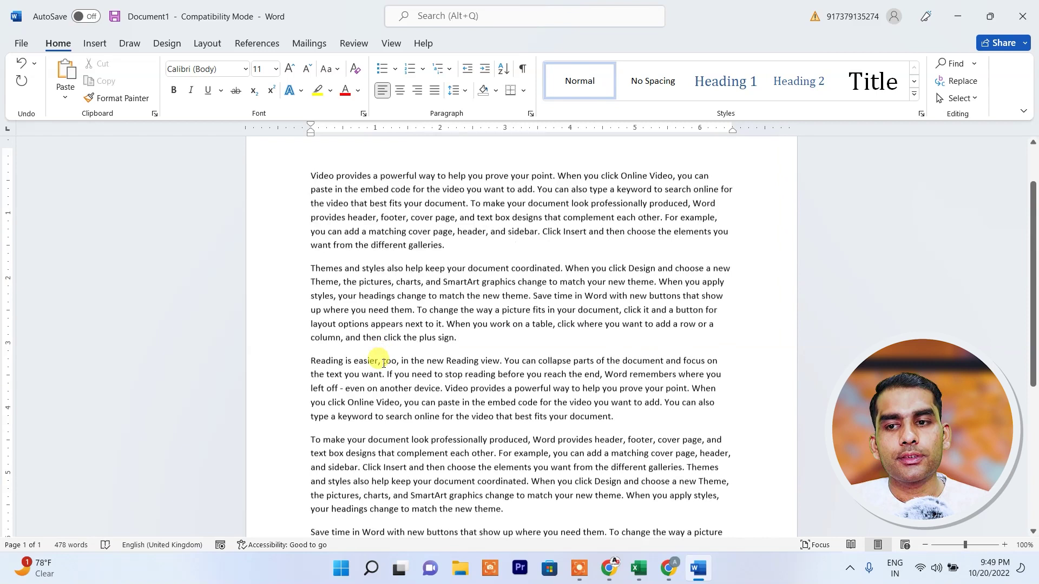
{"action": "scroll", "coordinate": [373, 238], "scroll_direction": "up", "scroll_amount": 2}
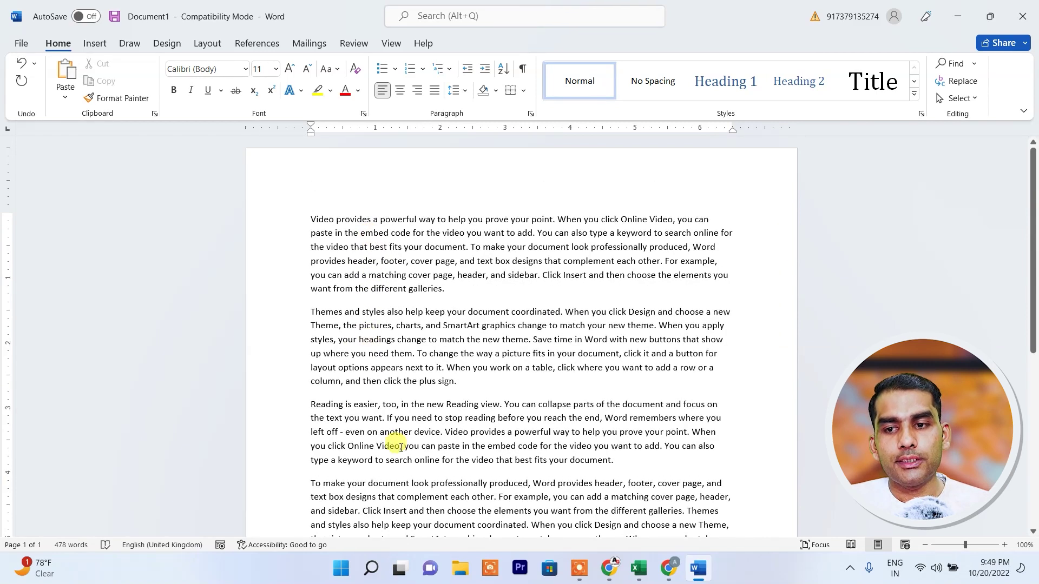
{"action": "scroll", "coordinate": [391, 495], "scroll_direction": "down", "scroll_amount": 1}
{"action": "scroll", "coordinate": [394, 496], "scroll_direction": "down", "scroll_amount": 1}
{"action": "scroll", "coordinate": [405, 464], "scroll_direction": "down", "scroll_amount": 2}
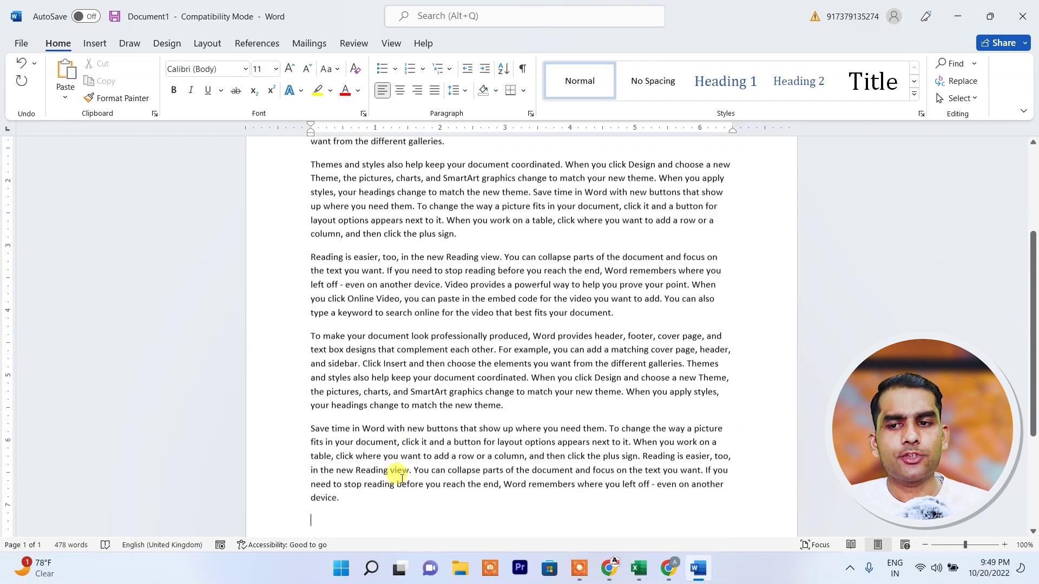
{"action": "scroll", "coordinate": [438, 408], "scroll_direction": "up", "scroll_amount": 1}
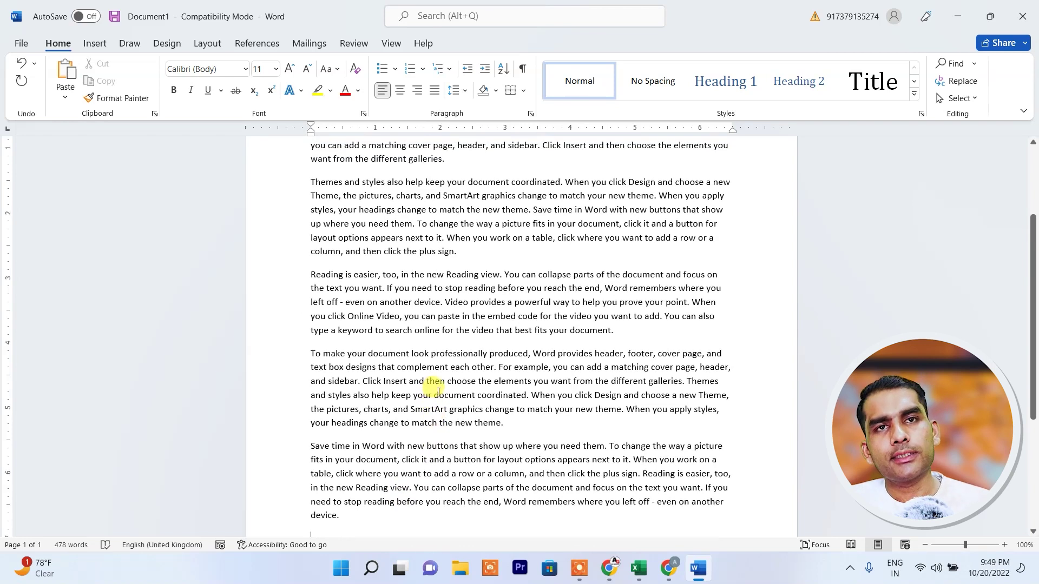
{"action": "scroll", "coordinate": [438, 390], "scroll_direction": "up", "scroll_amount": 1}
{"action": "scroll", "coordinate": [439, 379], "scroll_direction": "up", "scroll_amount": 2}
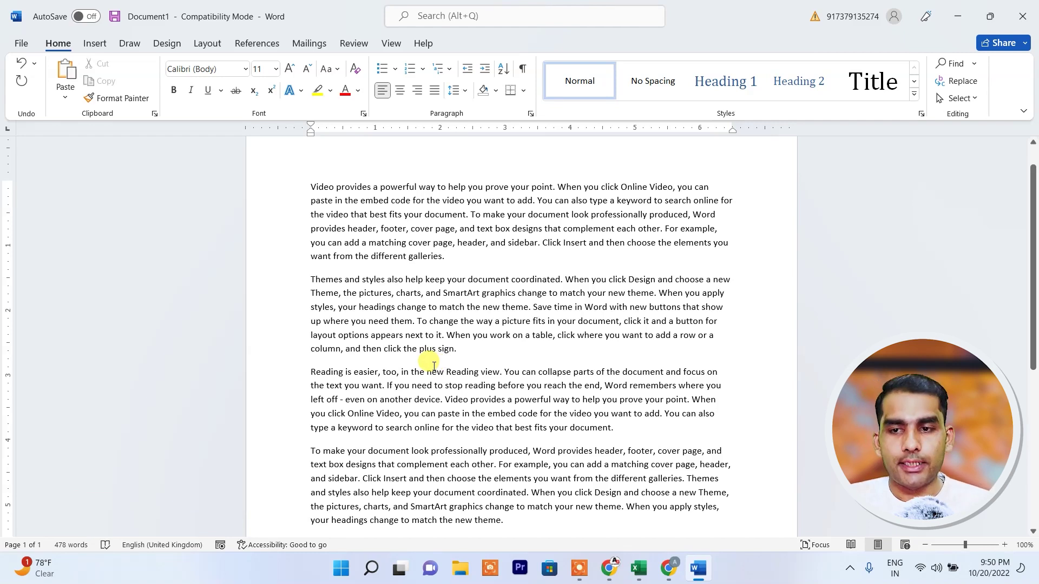
Delete all existing text and regenerate sample paragraphs with =rand(5,6), then review them
{"action": "key", "text": "ctrl+a"}
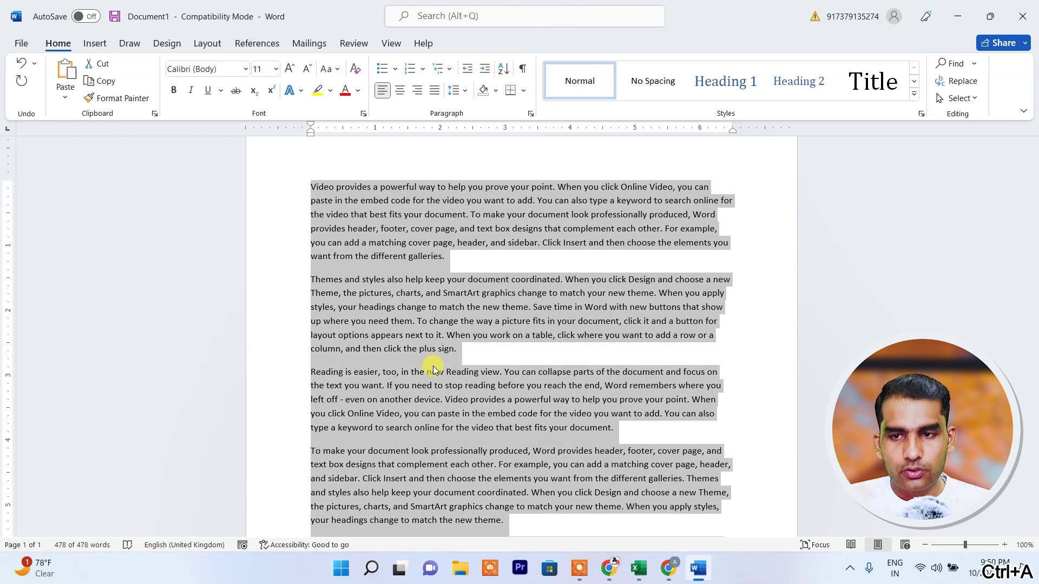
{"action": "key", "text": "Delete"}
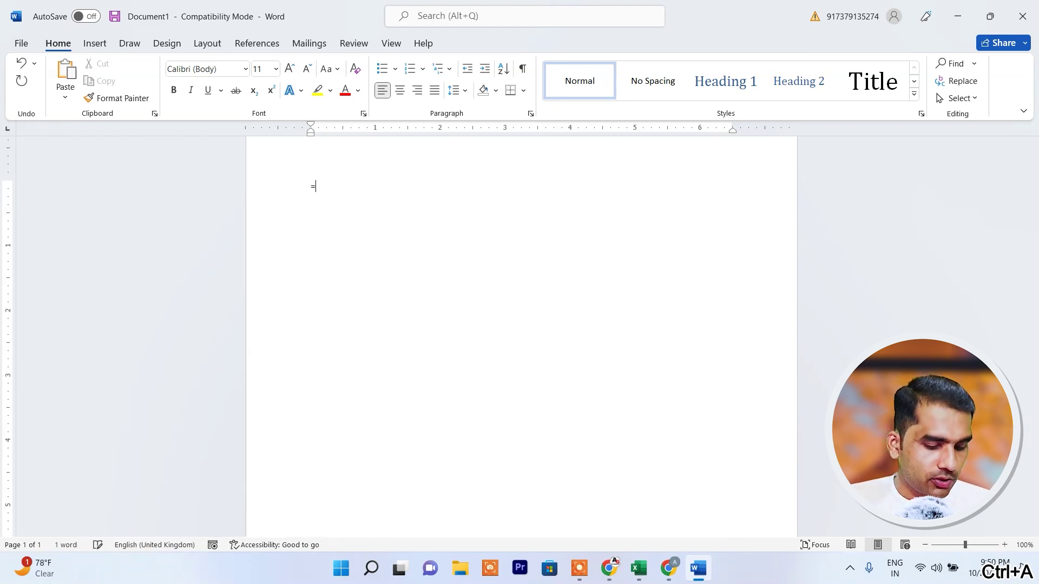
{"action": "type", "text": "=rand("}
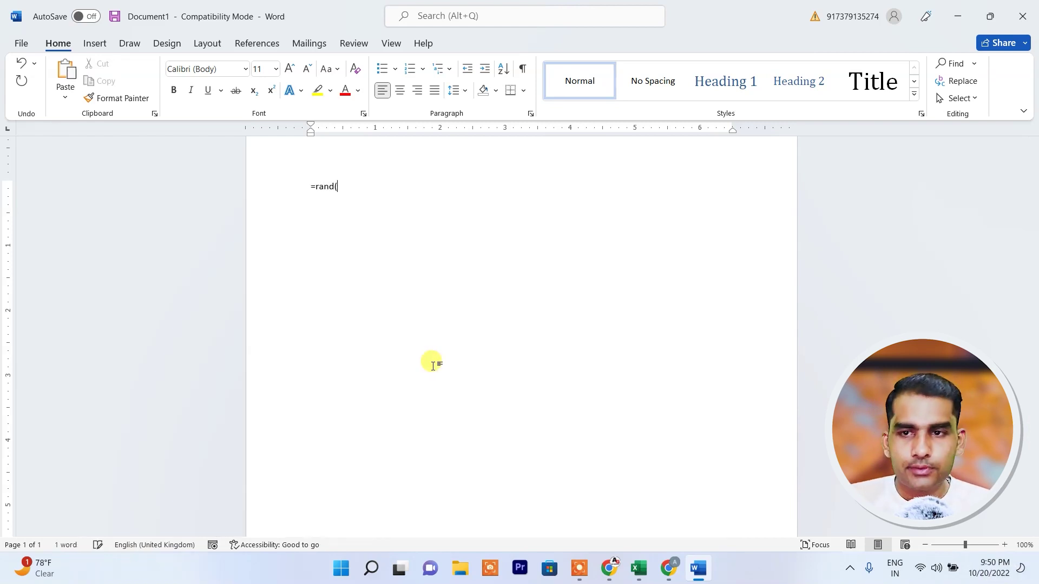
{"action": "type", "text": "5,"}
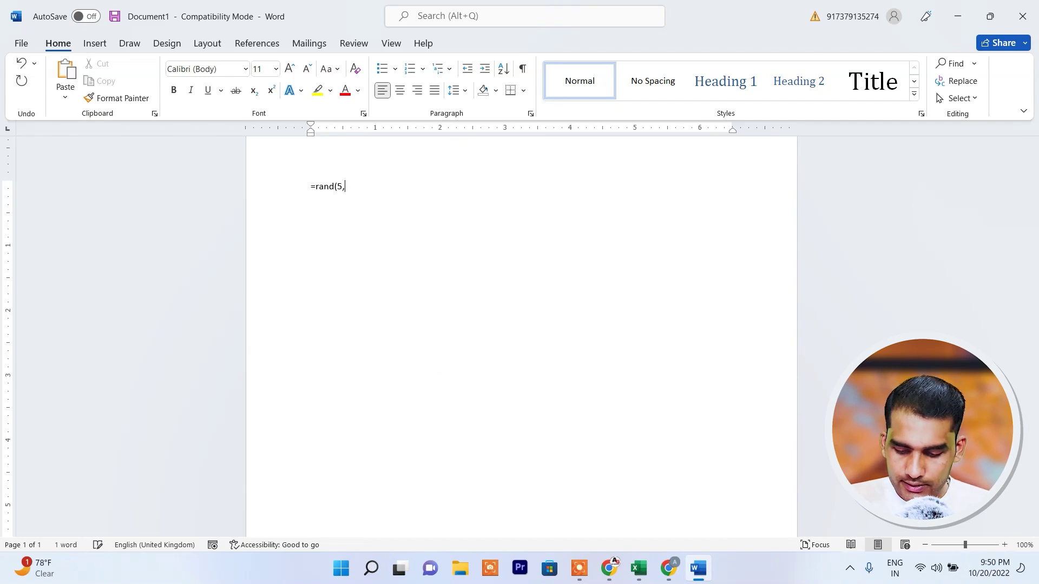
{"action": "type", "text": "6)"}
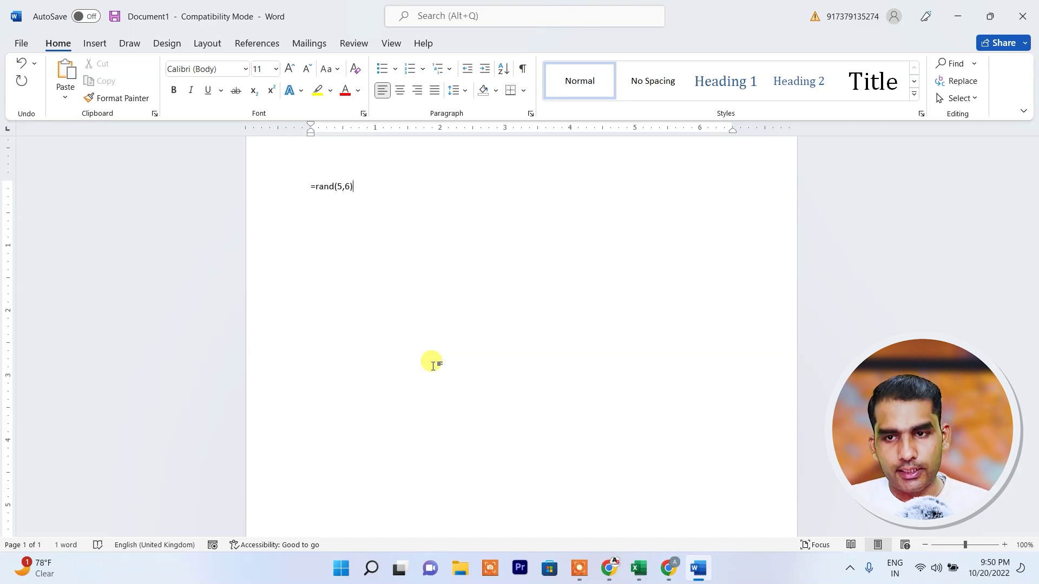
{"action": "key", "text": "Return"}
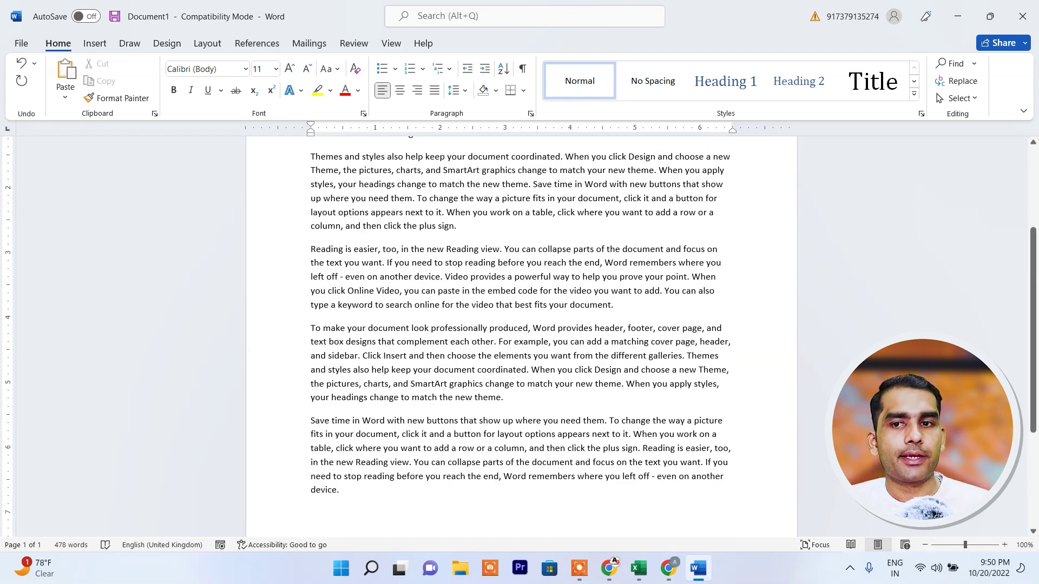
{"action": "scroll", "coordinate": [617, 260], "scroll_direction": "up", "scroll_amount": 3}
{"action": "scroll", "coordinate": [541, 278], "scroll_direction": "up", "scroll_amount": 1}
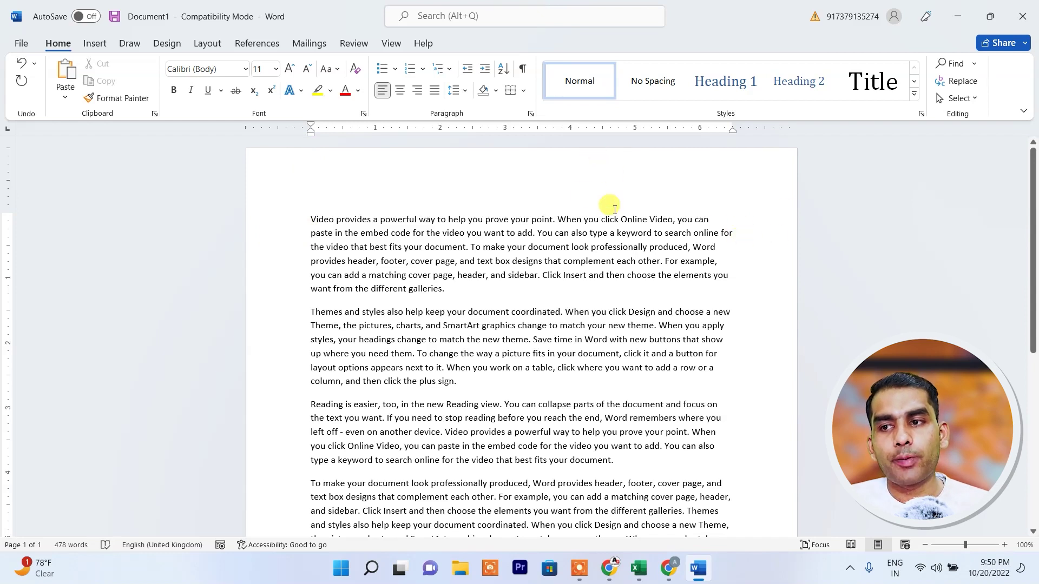
{"action": "scroll", "coordinate": [422, 304], "scroll_direction": "down", "scroll_amount": 7}
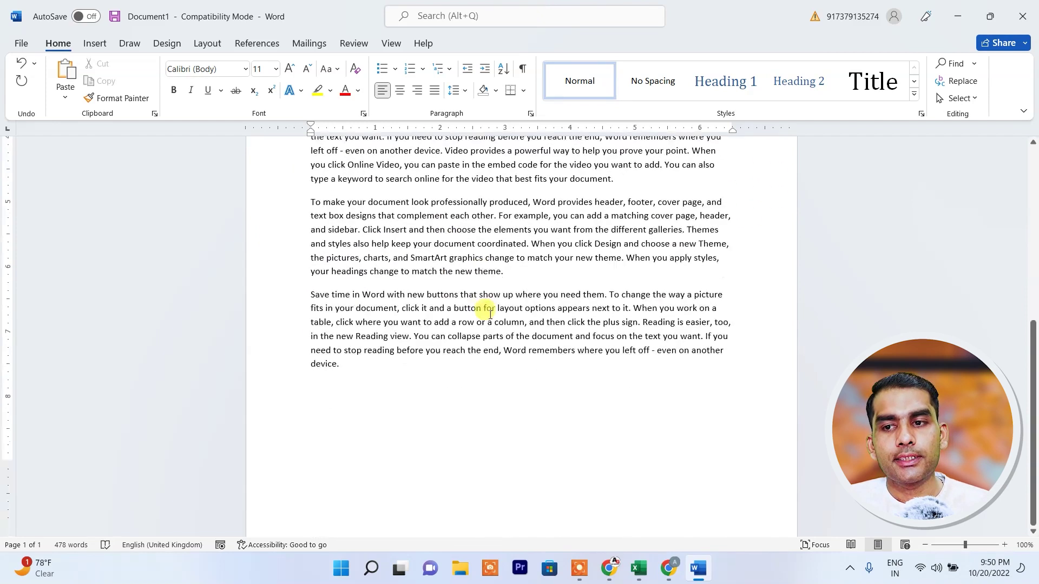
{"action": "scroll", "coordinate": [485, 304], "scroll_direction": "down", "scroll_amount": 1}
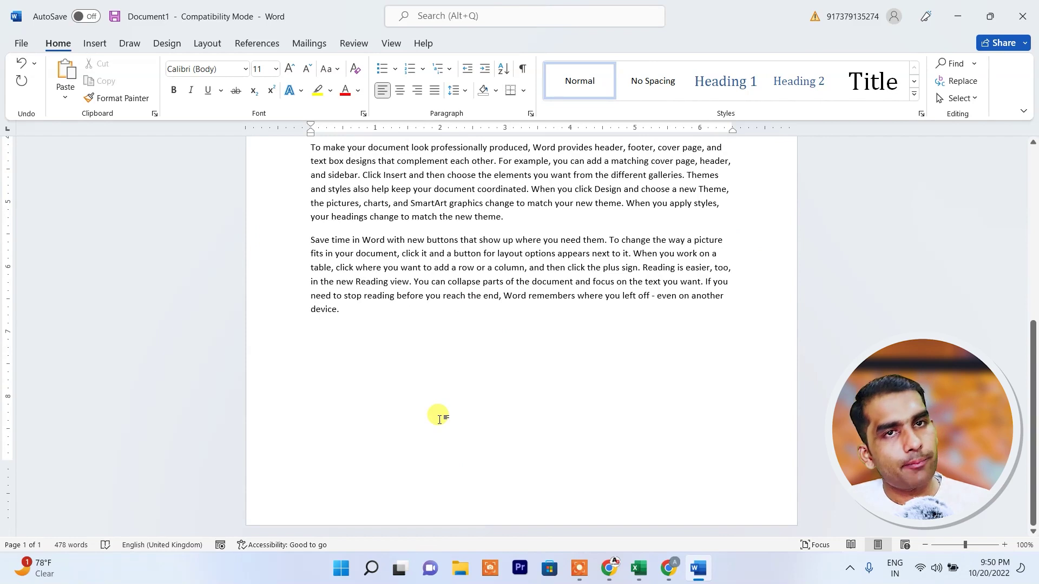
{"action": "scroll", "coordinate": [433, 400], "scroll_direction": "up", "scroll_amount": 3}
{"action": "scroll", "coordinate": [425, 364], "scroll_direction": "up", "scroll_amount": 4}
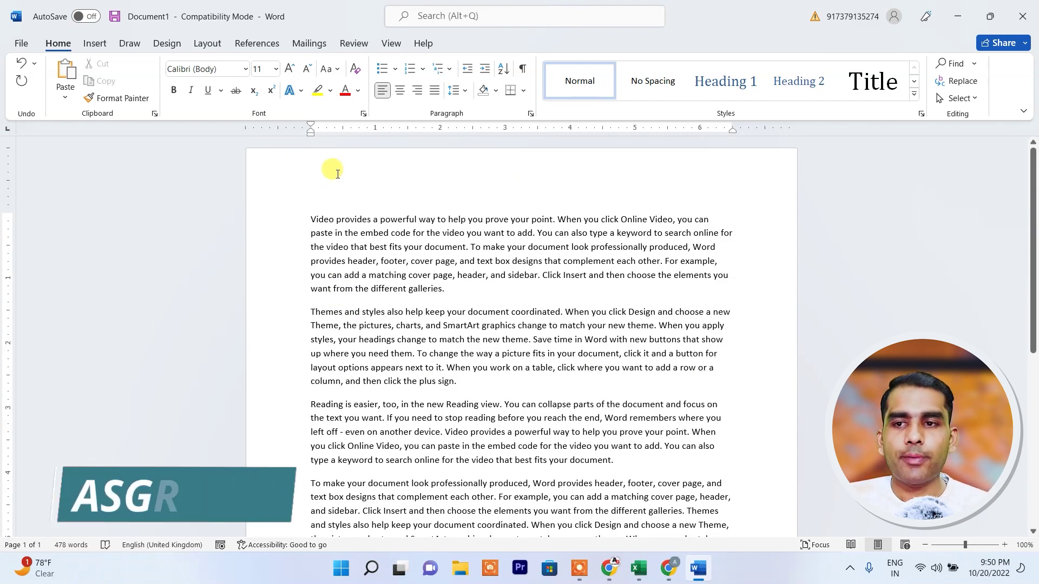
{"action": "mouse_move", "coordinate": [1033, 218]}
{"action": "left_mouse_down"}
{"action": "mouse_move", "coordinate": [1033, 382]}
{"action": "mouse_move", "coordinate": [1031, 238]}
{"action": "mouse_move", "coordinate": [1030, 381]}
{"action": "mouse_move", "coordinate": [1030, 291]}
{"action": "left_mouse_up"}
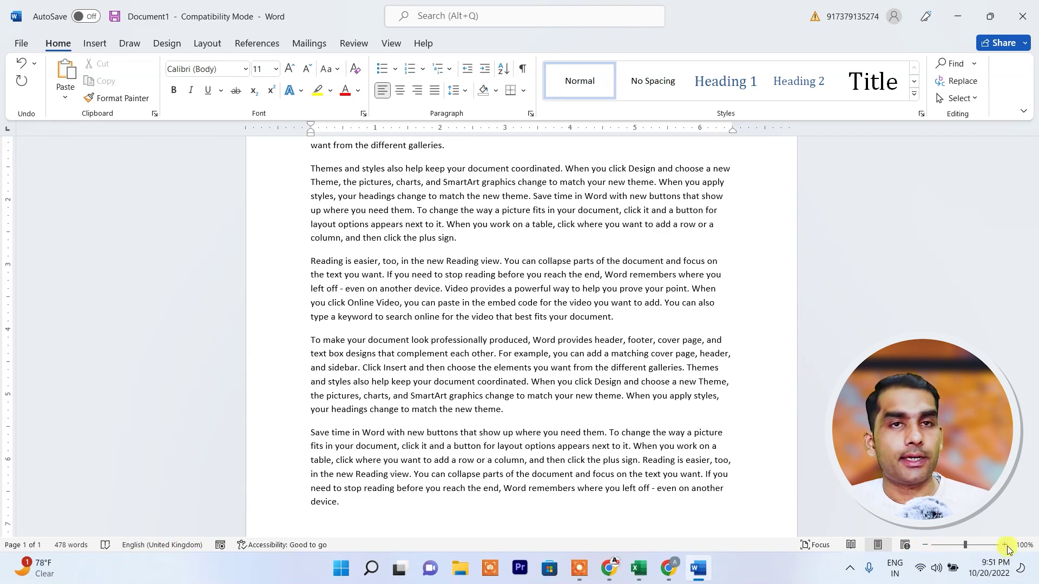
{"action": "left_click", "coordinate": [851, 546]}
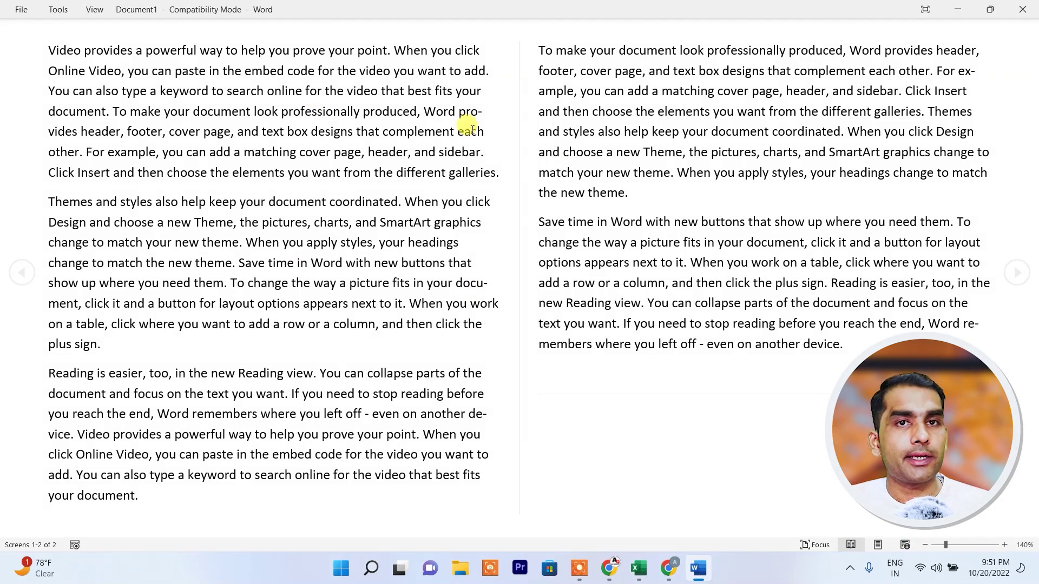
{"action": "left_click", "coordinate": [877, 546]}
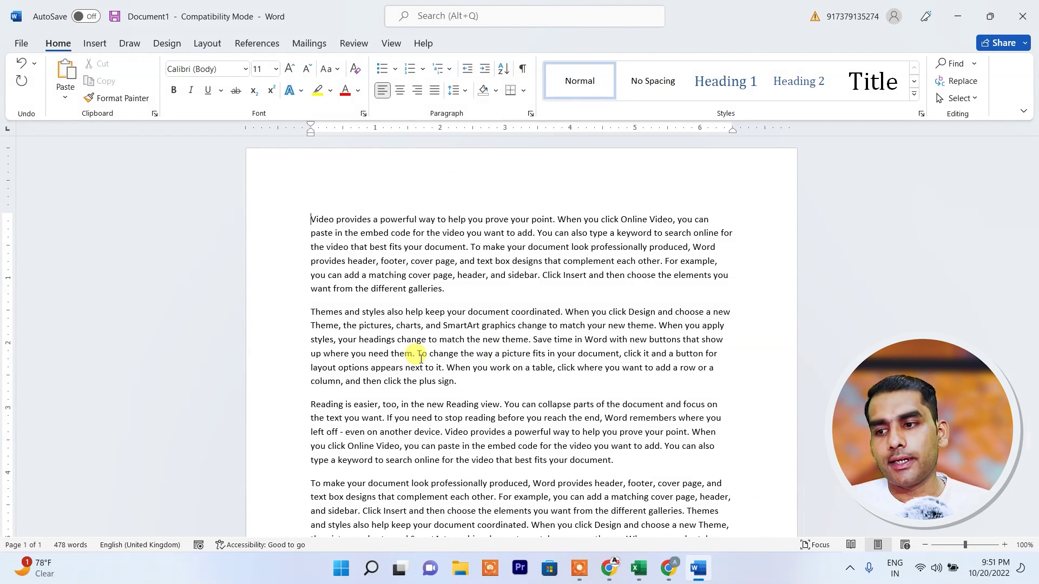
{"action": "left_click", "coordinate": [904, 546]}
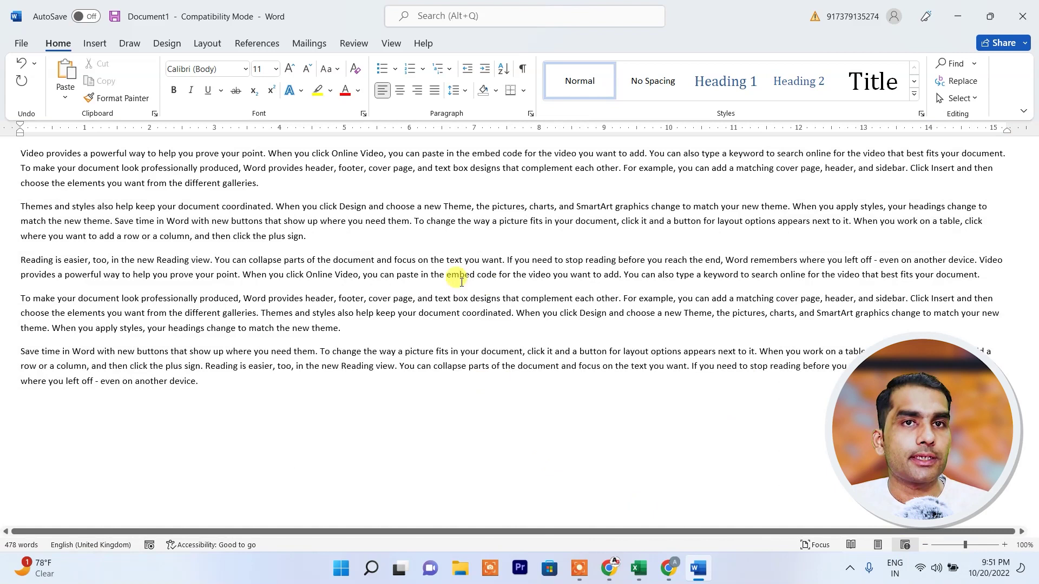
{"action": "left_click", "coordinate": [877, 545]}
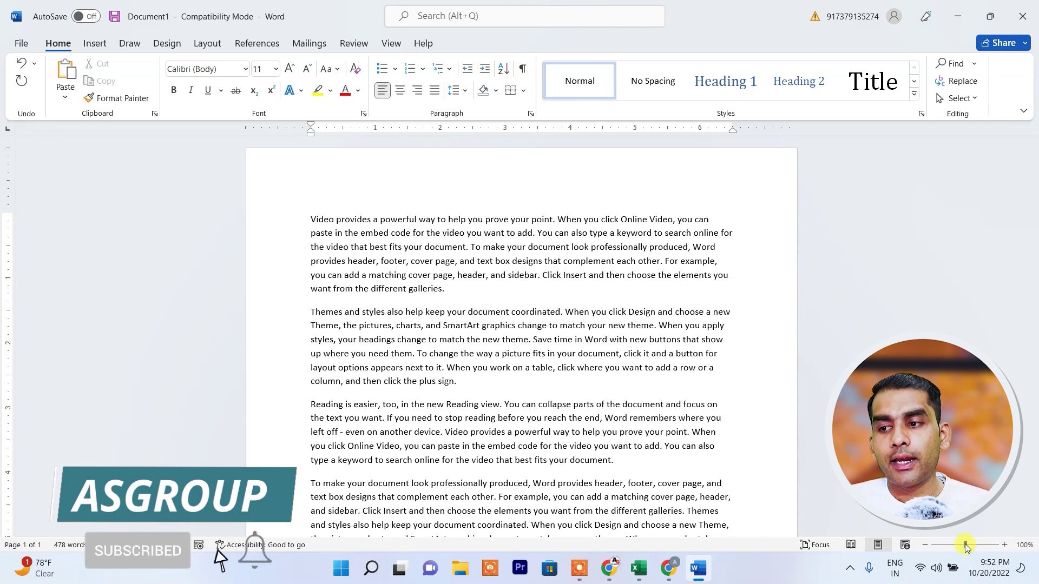
{"action": "mouse_move", "coordinate": [965, 545]}
{"action": "left_mouse_down"}
{"action": "mouse_move", "coordinate": [983, 544]}
{"action": "mouse_move", "coordinate": [952, 549]}
{"action": "mouse_move", "coordinate": [973, 554]}
{"action": "mouse_move", "coordinate": [965, 547]}
{"action": "left_mouse_up"}
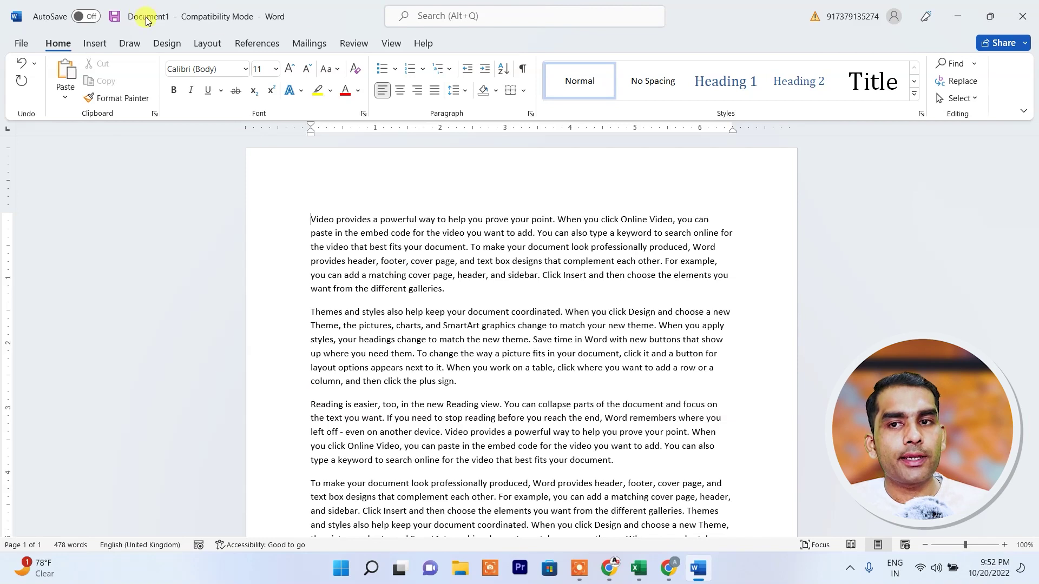
{"action": "mouse_move", "coordinate": [1032, 251]}
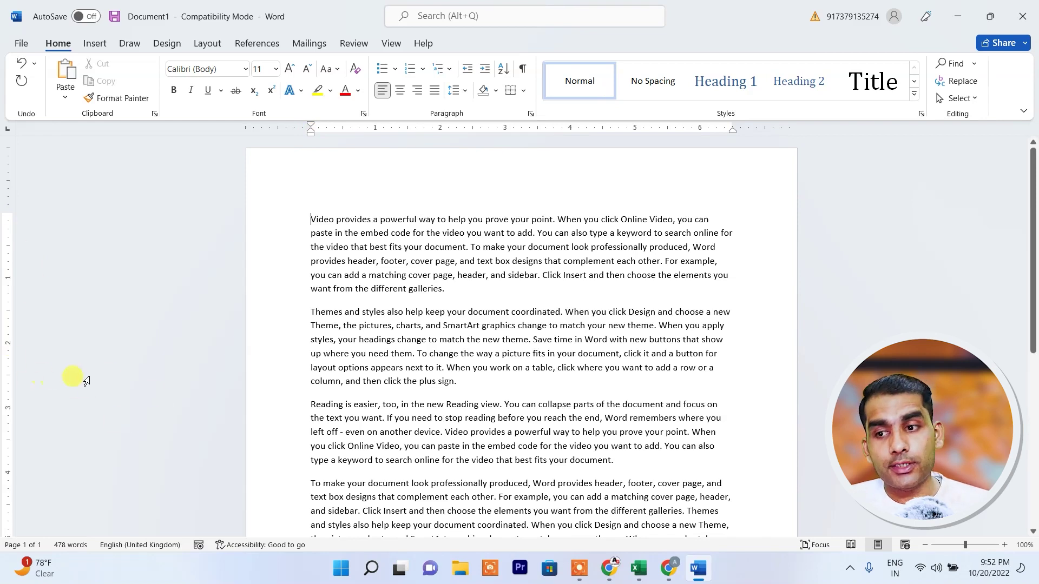
Open the File backstage showing templates and recent documents
{"action": "scroll", "coordinate": [384, 405], "scroll_direction": "down", "scroll_amount": 3}
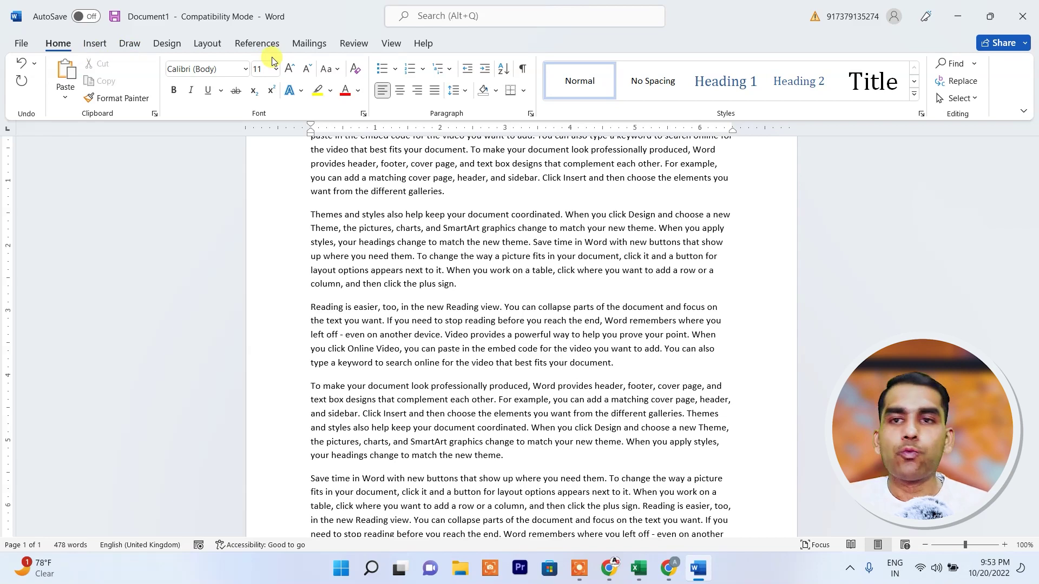
{"action": "left_click", "coordinate": [22, 44]}
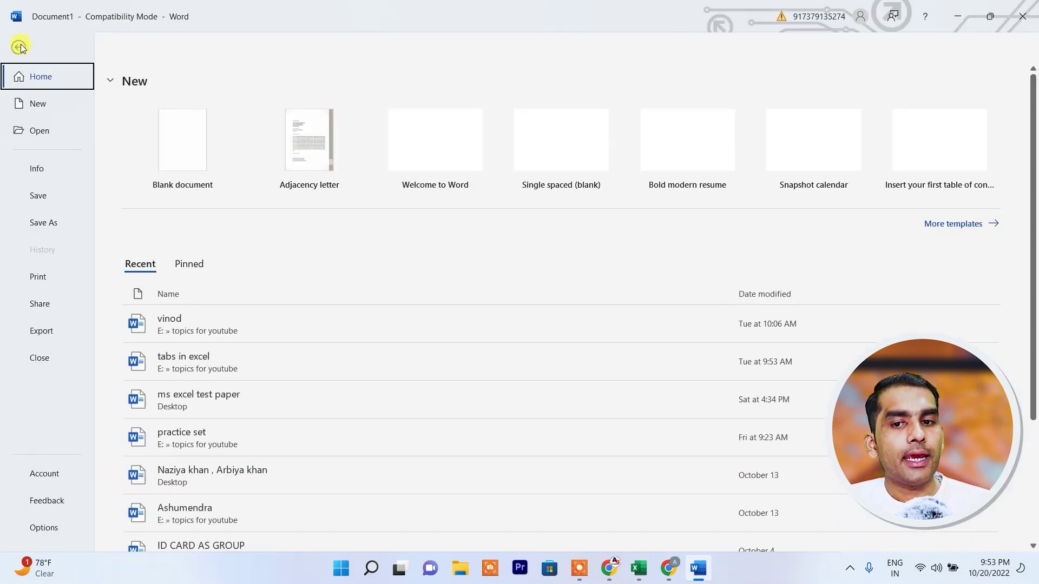
Open Word Options, move it left, and show the Customize Ribbon page
{"action": "left_click", "coordinate": [50, 532]}
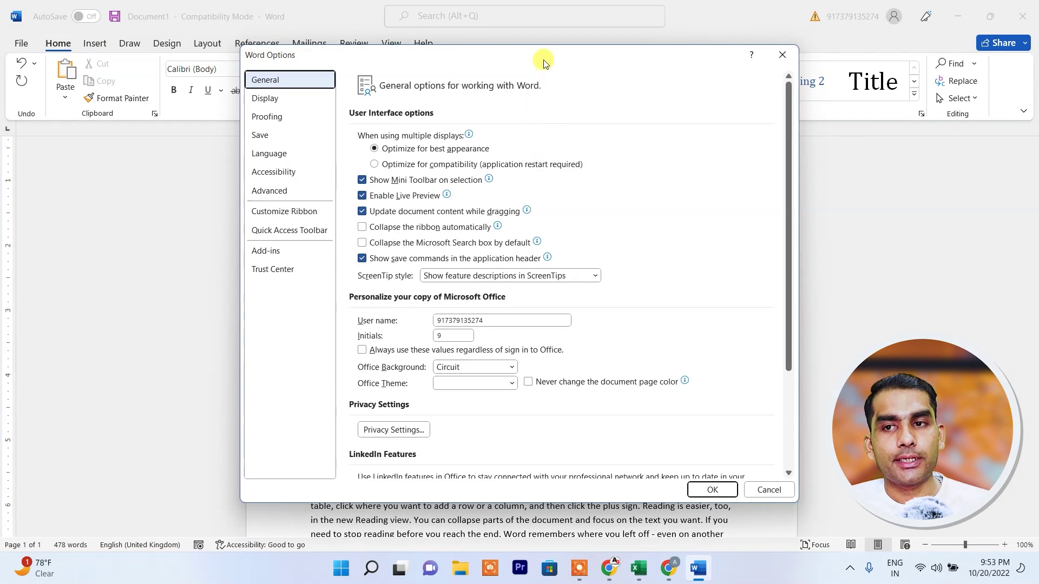
{"action": "left_click_drag", "start_coordinate": [544, 62], "coordinate": [392, 59]}
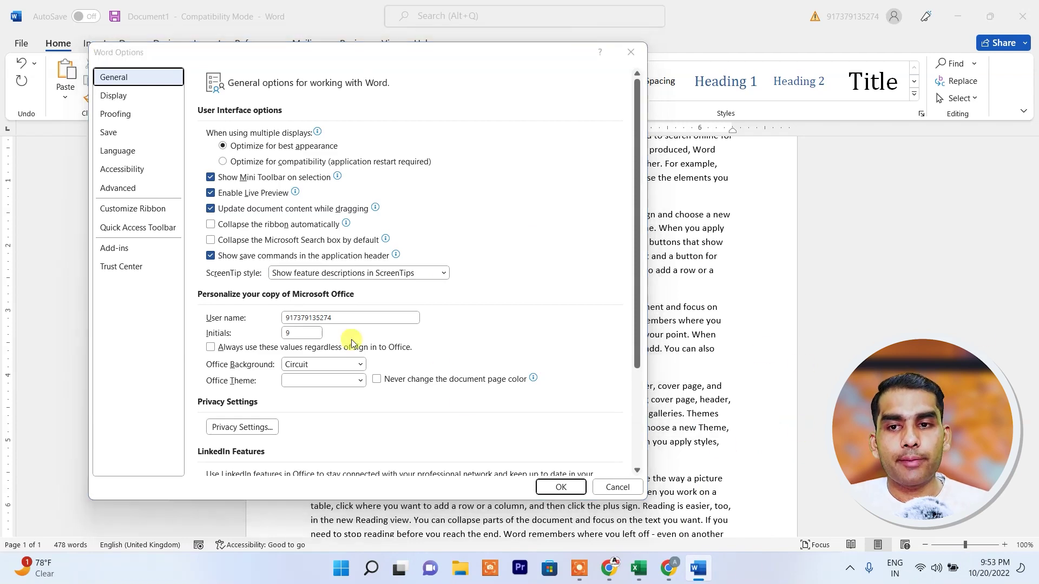
{"action": "left_click", "coordinate": [162, 214]}
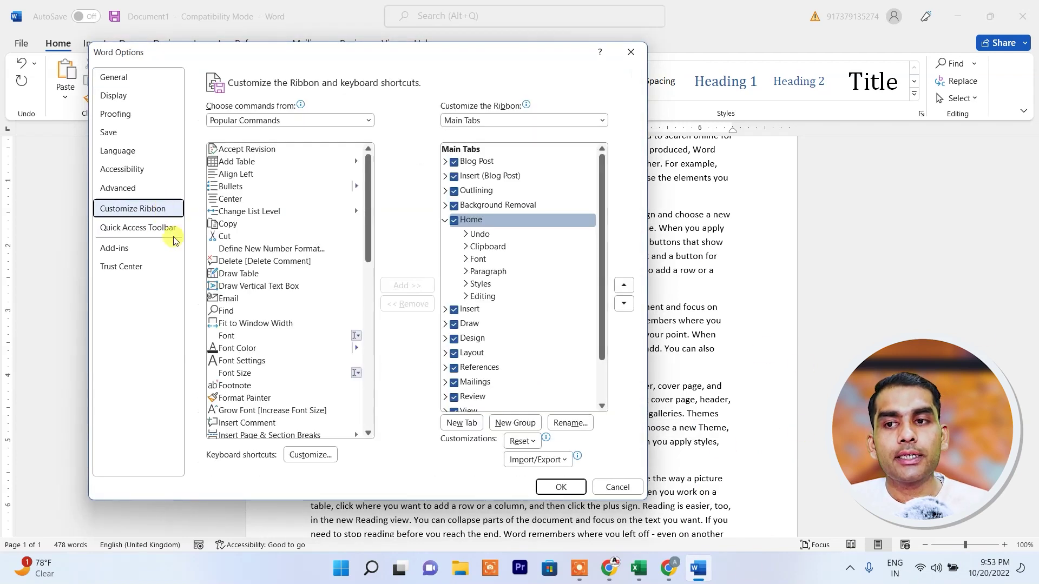
Untick the Home tab under Main Tabs, apply it, and return to the File backstage
{"action": "left_click", "coordinate": [445, 220]}
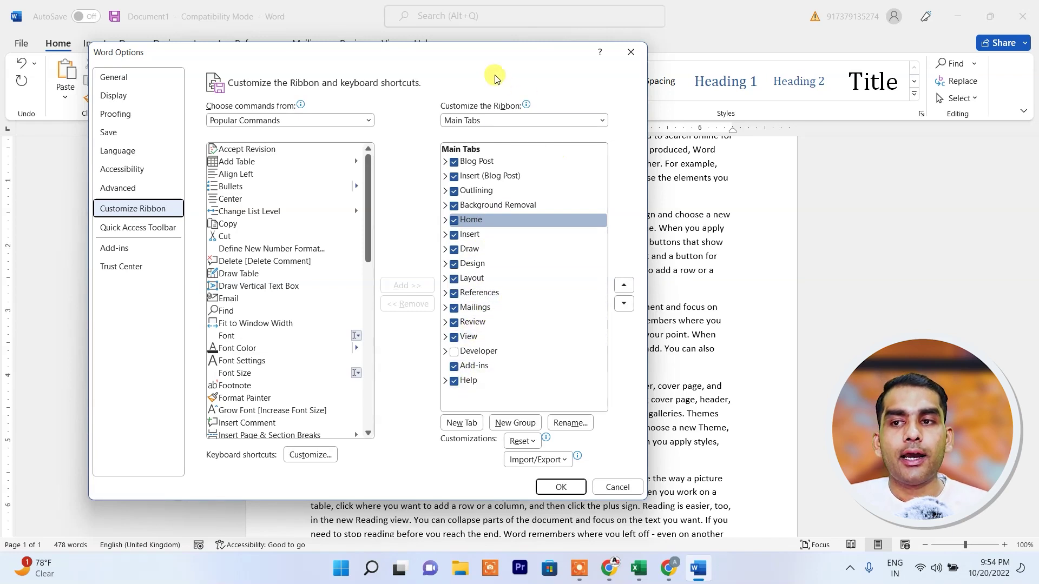
{"action": "mouse_move", "coordinate": [495, 57]}
{"action": "left_mouse_down"}
{"action": "mouse_move", "coordinate": [492, 82]}
{"action": "mouse_move", "coordinate": [472, 92]}
{"action": "left_mouse_up"}
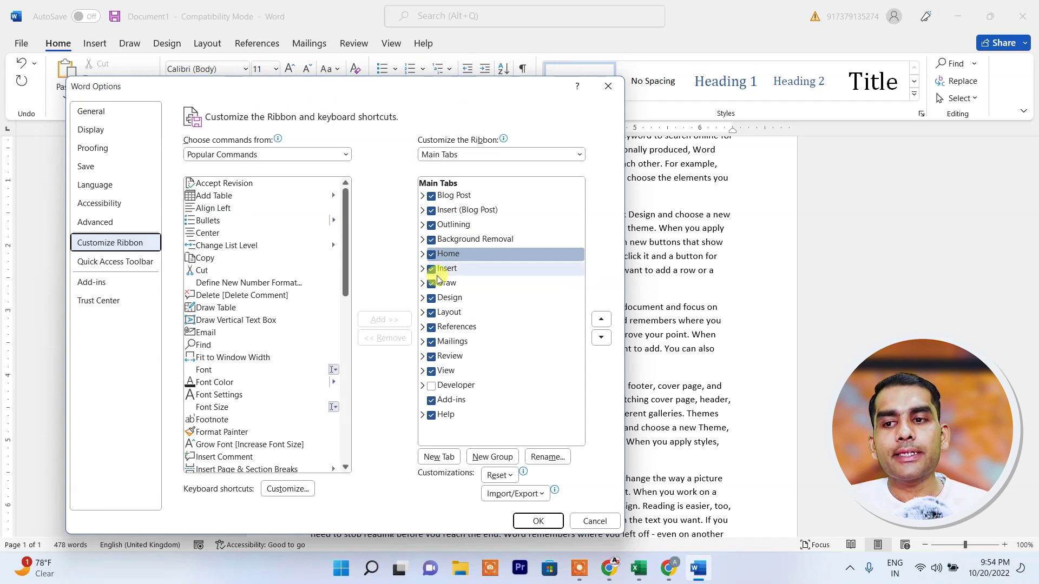
{"action": "left_click", "coordinate": [431, 254]}
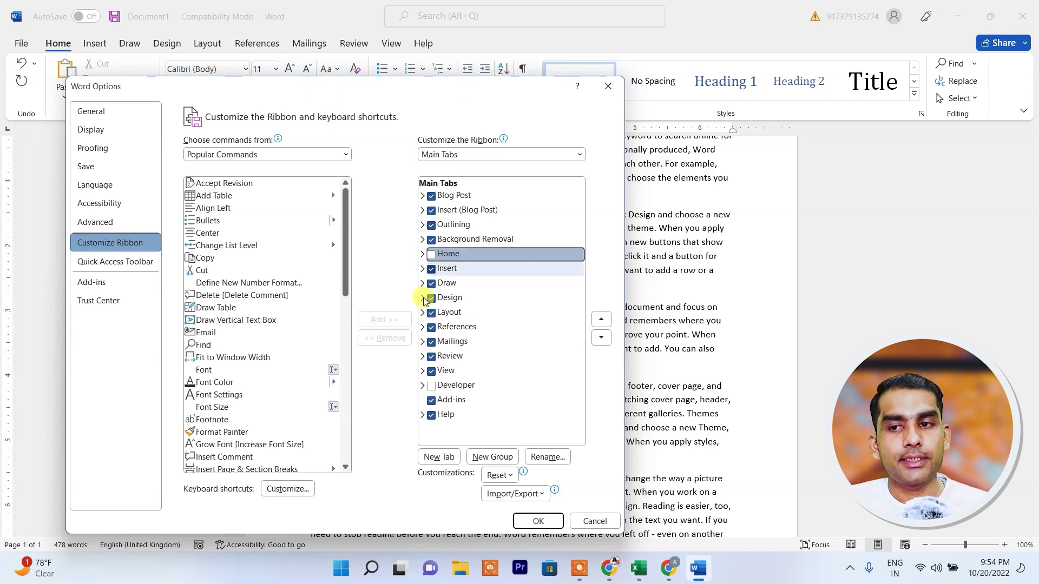
{"action": "left_click", "coordinate": [539, 520]}
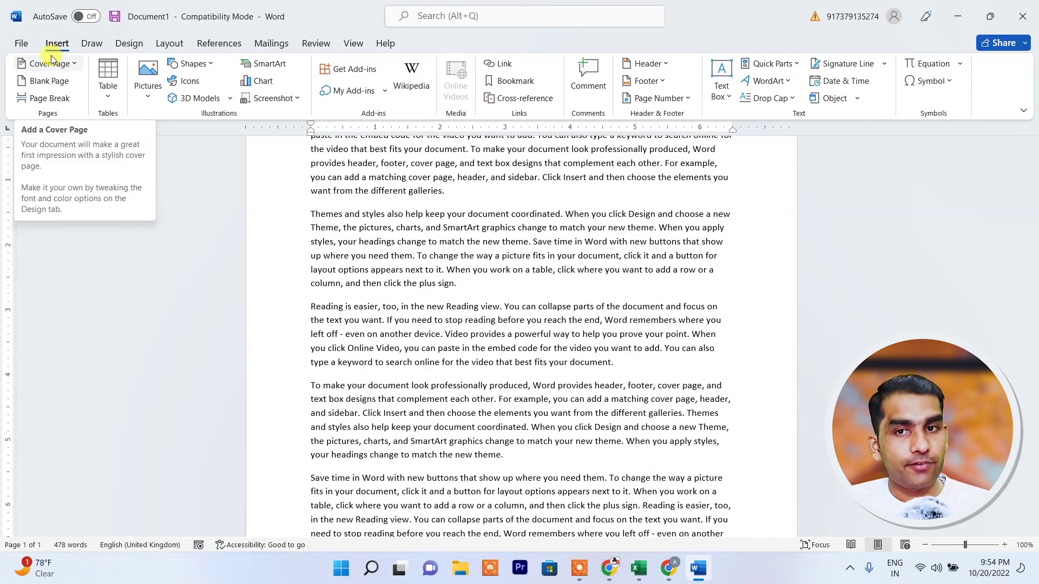
{"action": "left_click", "coordinate": [22, 43]}
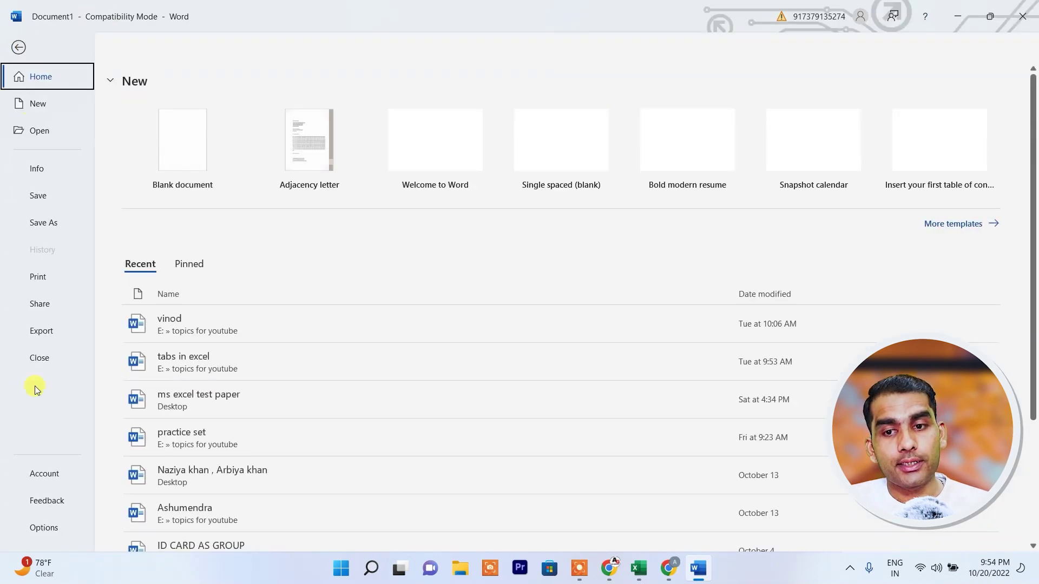
Re-tick Home under Main Tabs in Customize Ribbon, then show the Home tab's commands
{"action": "left_click", "coordinate": [53, 533]}
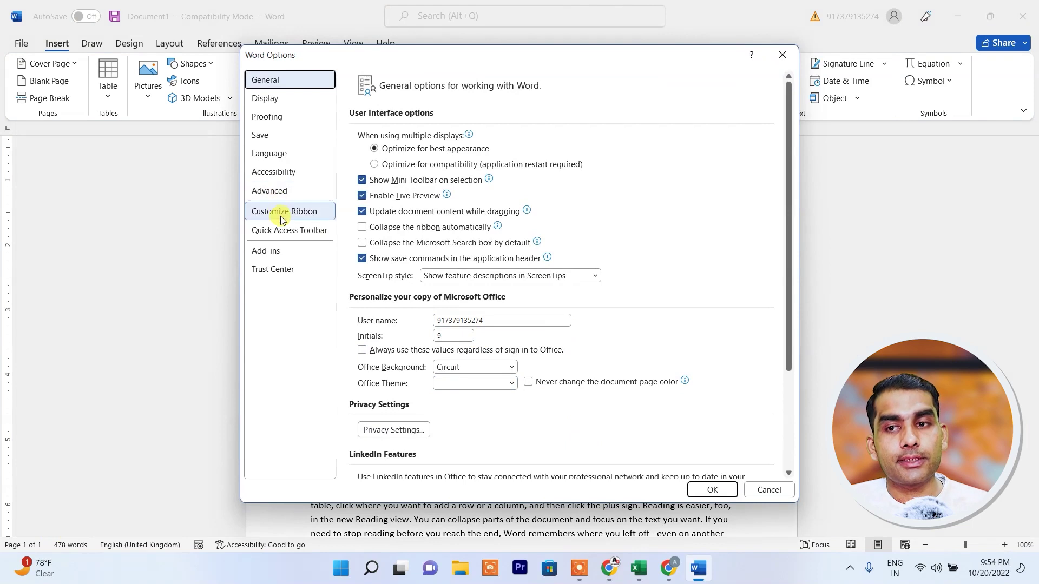
{"action": "left_click", "coordinate": [282, 212]}
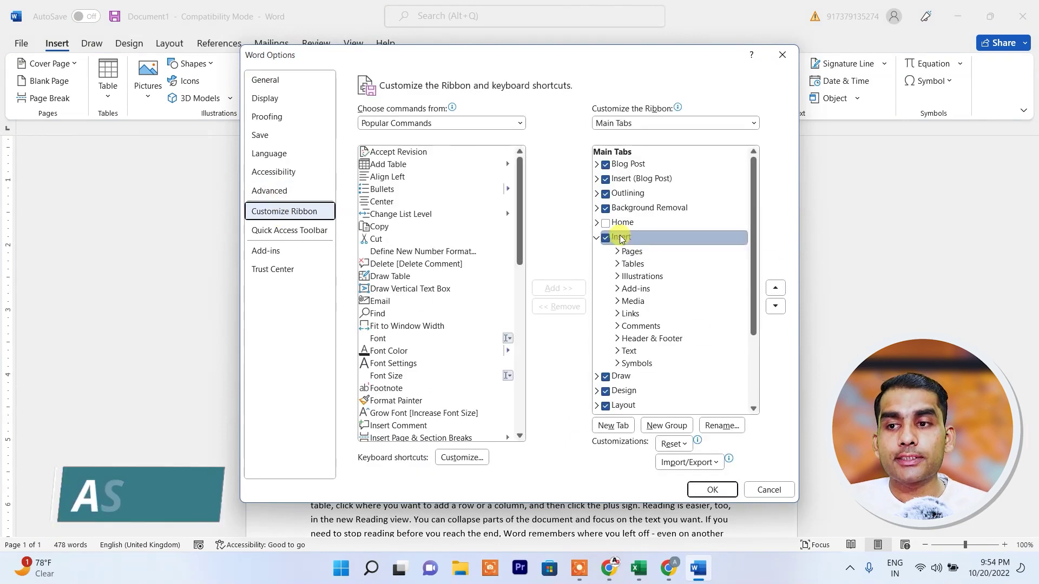
{"action": "left_click", "coordinate": [605, 223]}
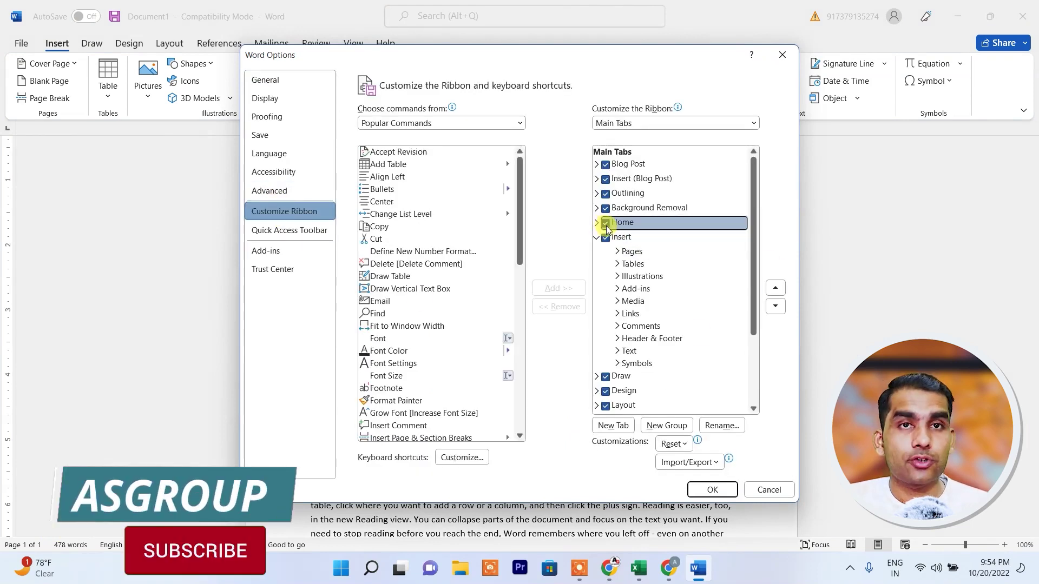
{"action": "left_click", "coordinate": [710, 490]}
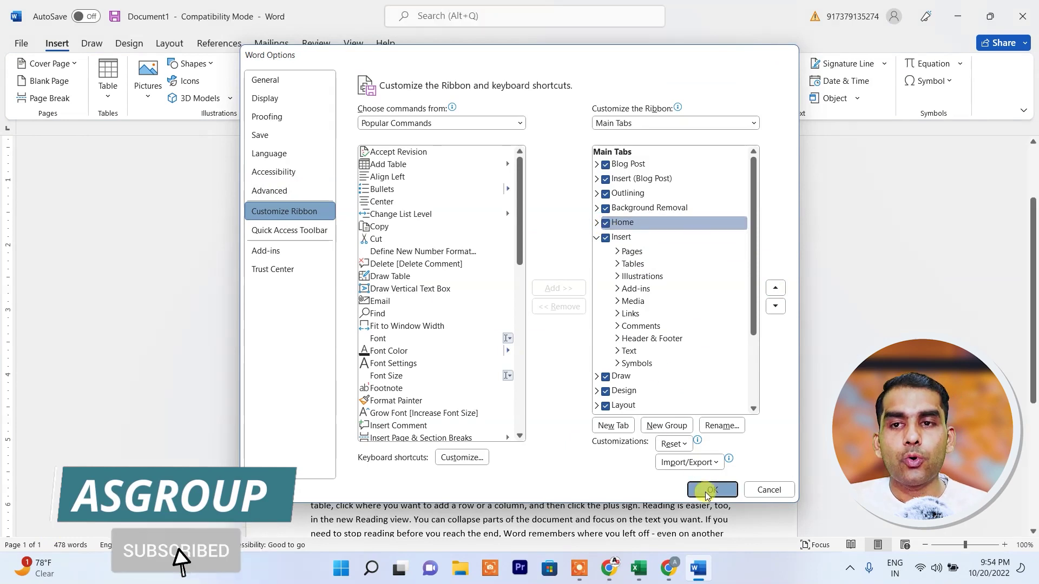
{"action": "left_click", "coordinate": [54, 47]}
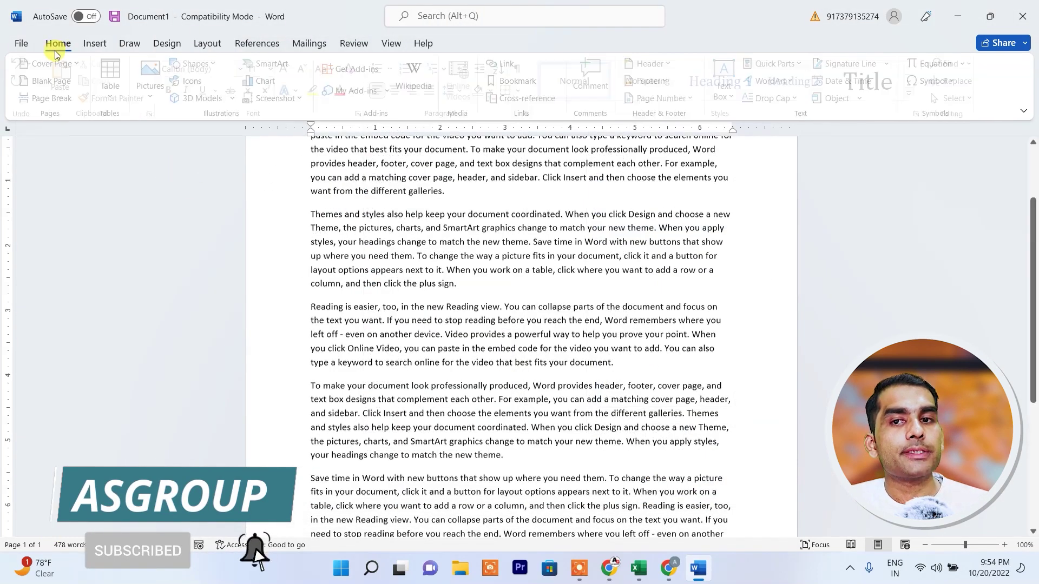
{"action": "left_click", "coordinate": [14, 43]}
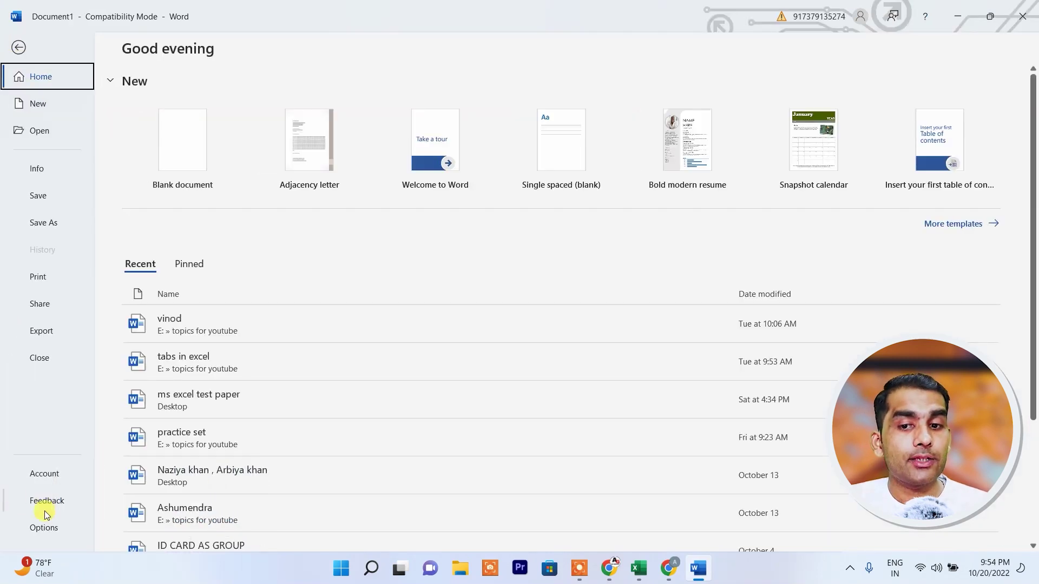
Untick the Draw, Design and Layout tabs in Customize Ribbon and apply
{"action": "left_click", "coordinate": [44, 528]}
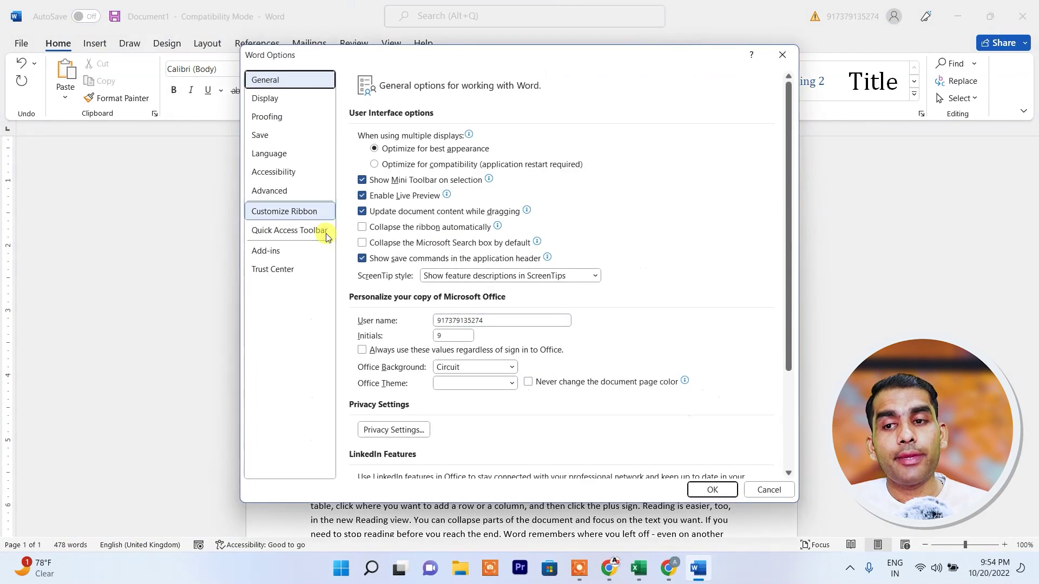
{"action": "left_click", "coordinate": [313, 213]}
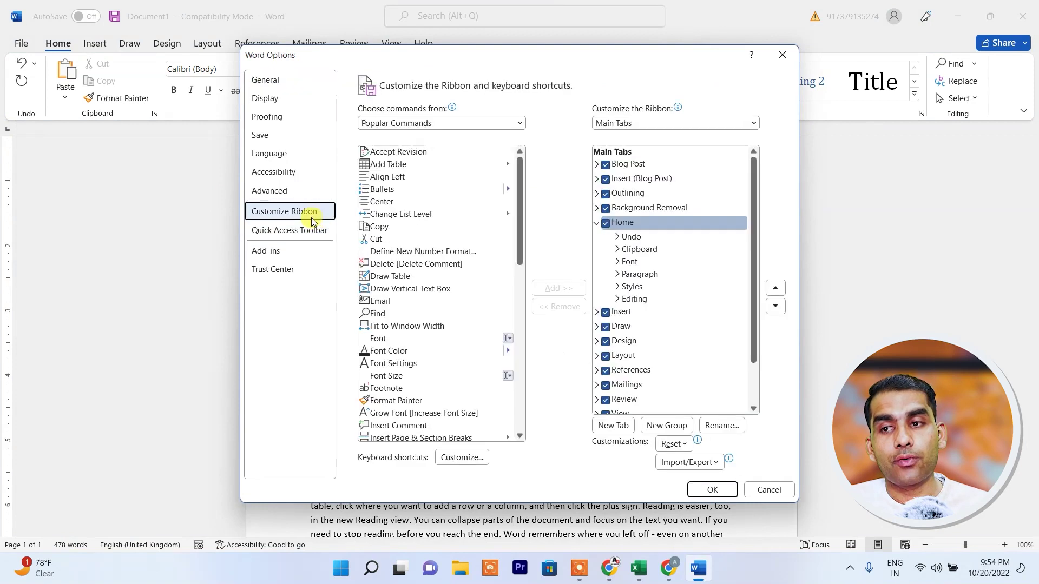
{"action": "left_click", "coordinate": [596, 224]}
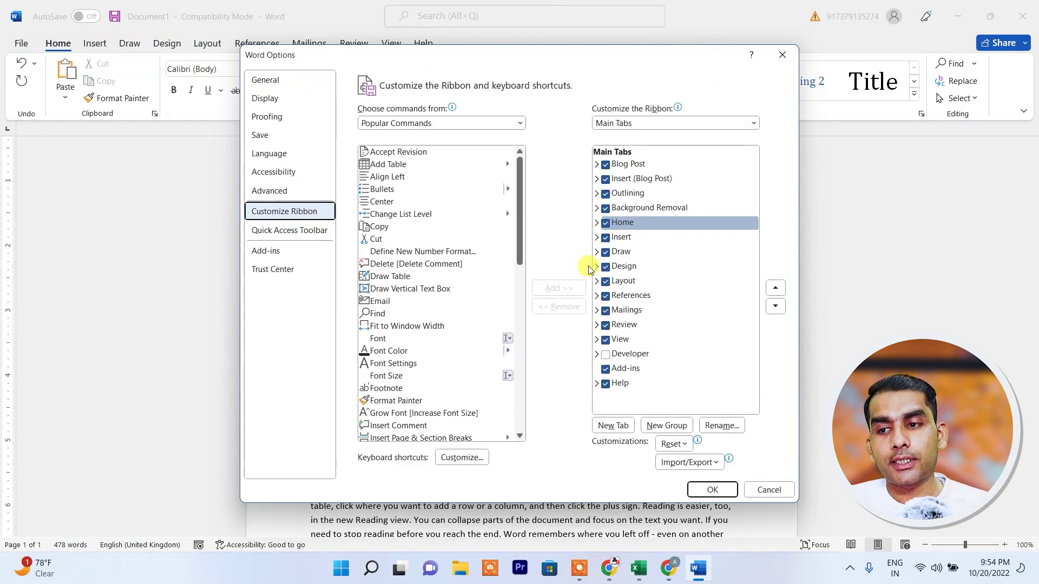
{"action": "left_click", "coordinate": [606, 253]}
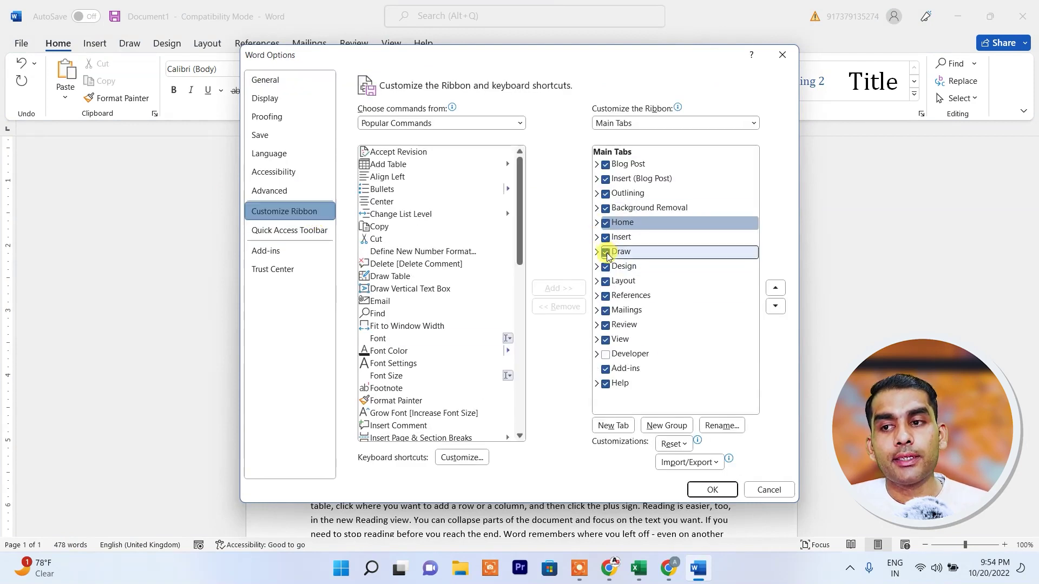
{"action": "left_click", "coordinate": [606, 267]}
{"action": "left_click", "coordinate": [608, 282]}
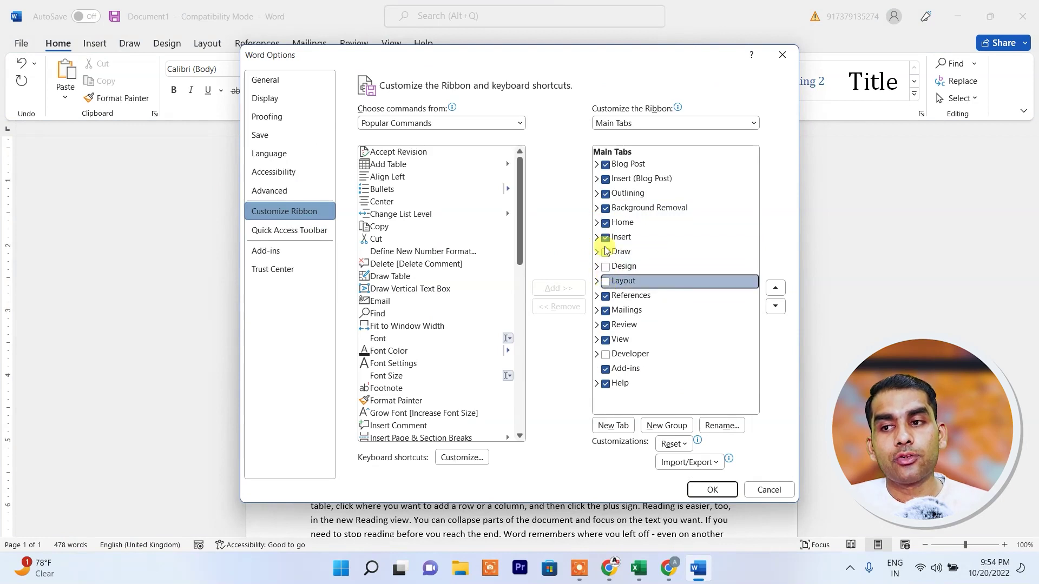
{"action": "left_click", "coordinate": [714, 490]}
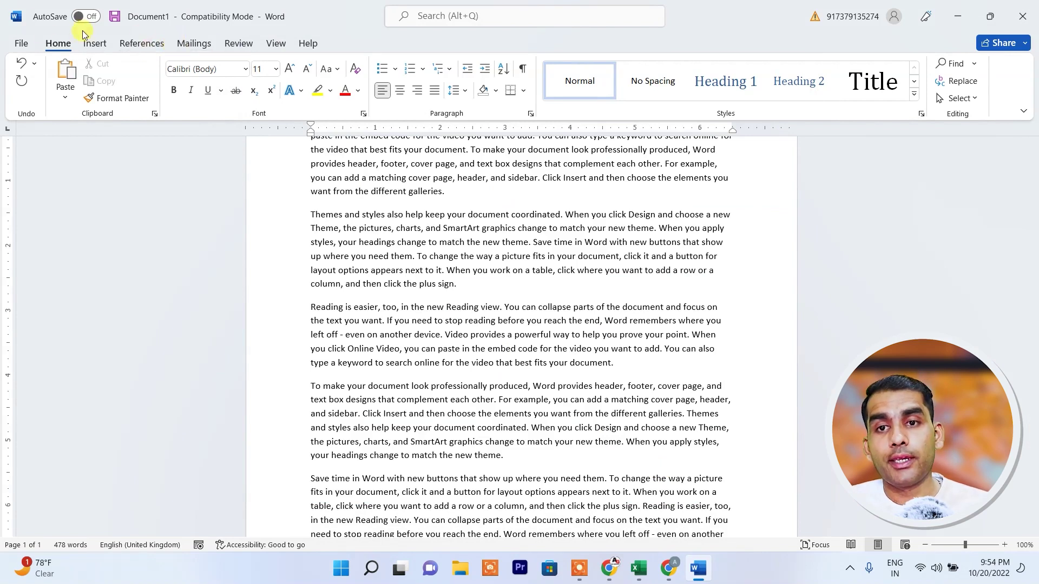
{"action": "left_click", "coordinate": [12, 43]}
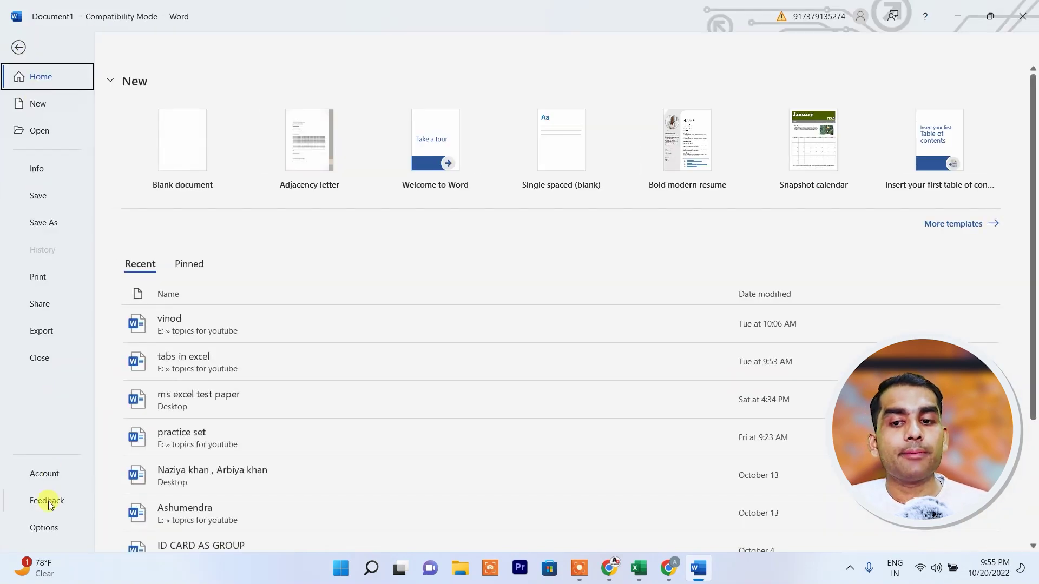
Use Reset > Reset all customizations in Customize Ribbon, confirm with Yes, and apply
{"action": "left_click", "coordinate": [45, 527]}
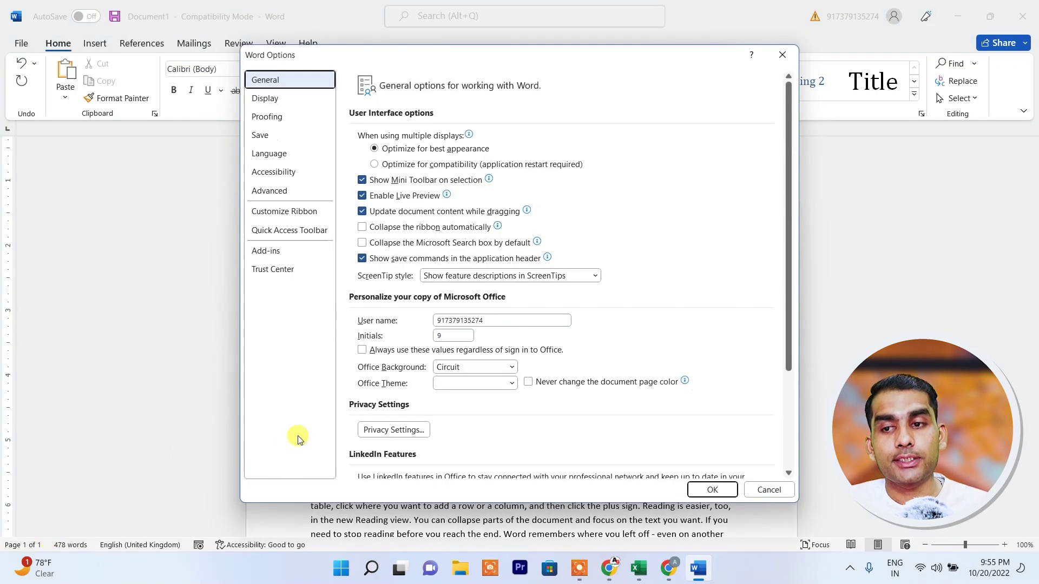
{"action": "left_click", "coordinate": [285, 213]}
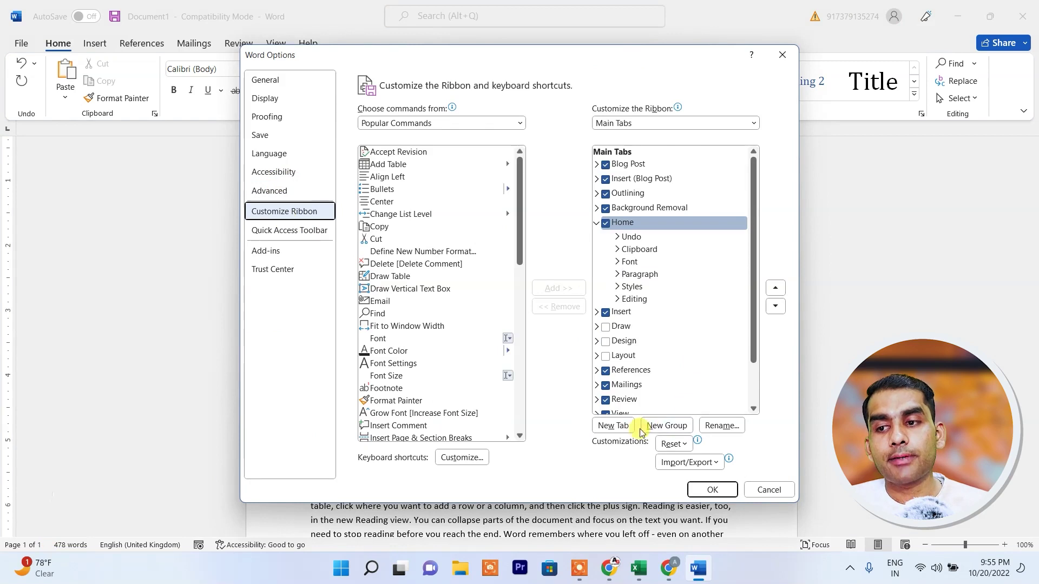
{"action": "left_click", "coordinate": [684, 447]}
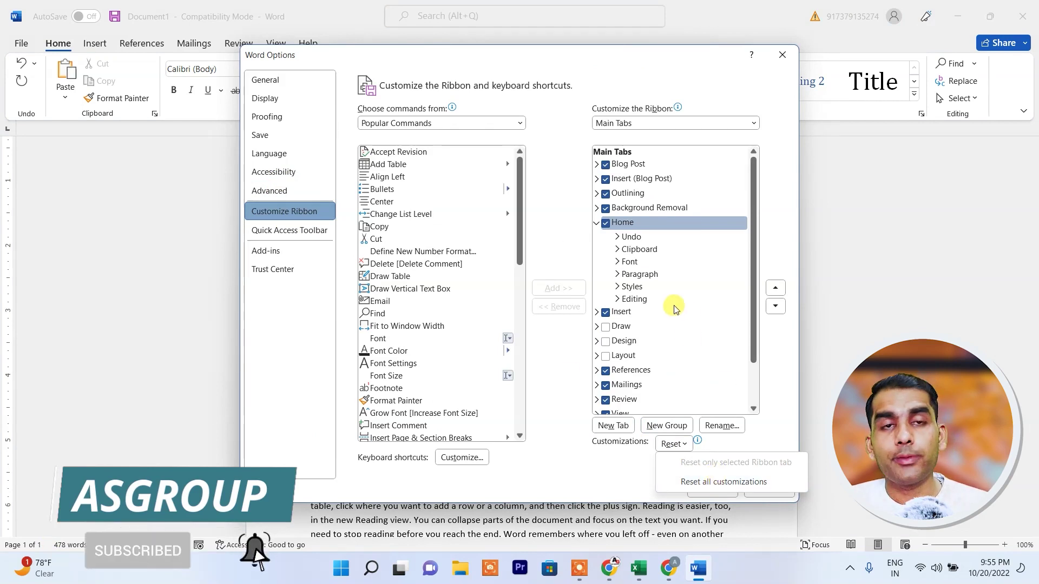
{"action": "left_click", "coordinate": [708, 482]}
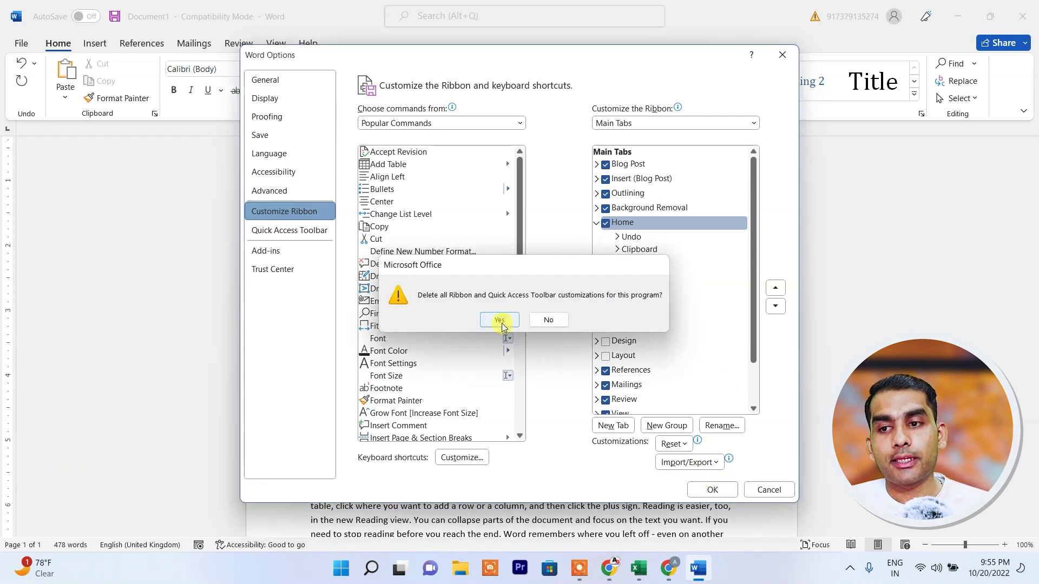
{"action": "left_click", "coordinate": [508, 326]}
{"action": "left_click", "coordinate": [705, 491]}
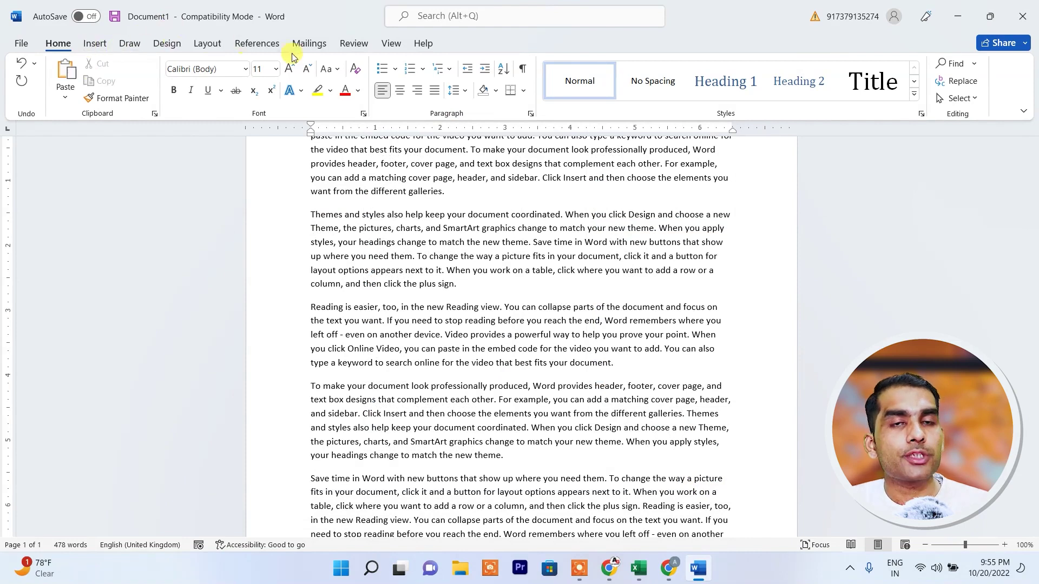
{"action": "left_click", "coordinate": [22, 45]}
Select Home in Customize Ribbon, add a New Tab after it, and display it
{"action": "left_click", "coordinate": [50, 530]}
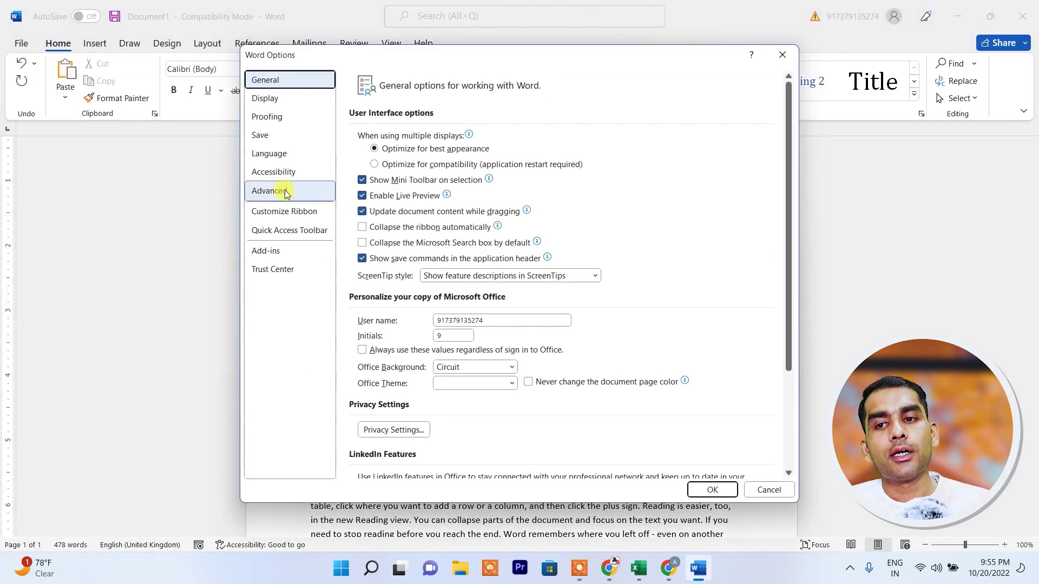
{"action": "left_click", "coordinate": [292, 212]}
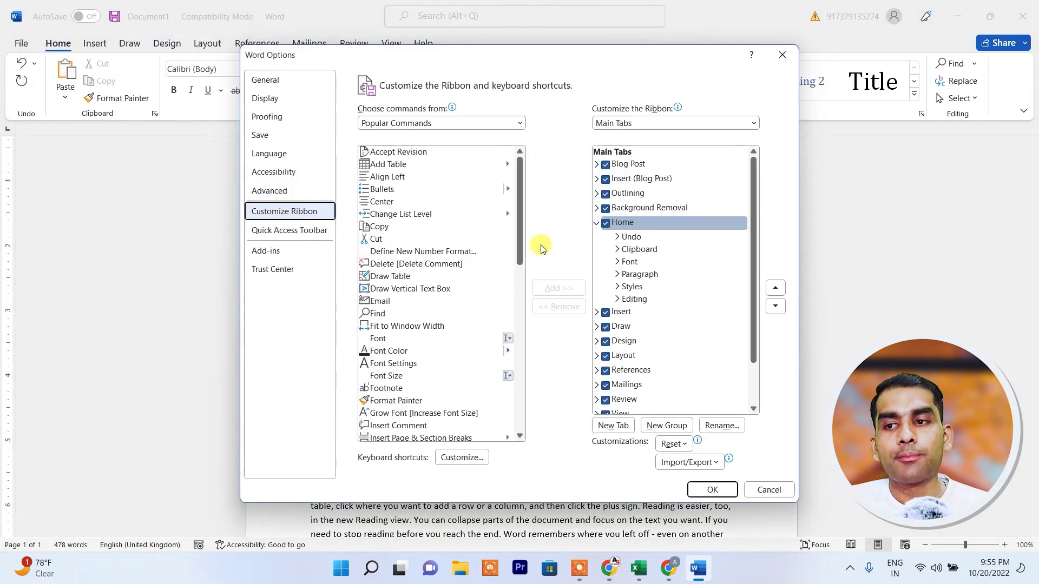
{"action": "left_click", "coordinate": [597, 223]}
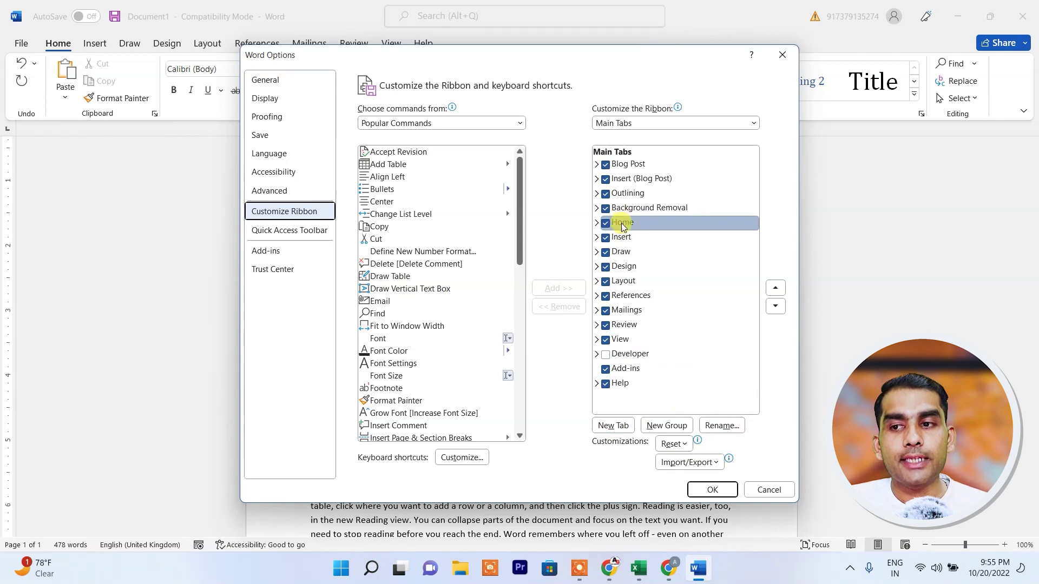
{"action": "left_click", "coordinate": [625, 297]}
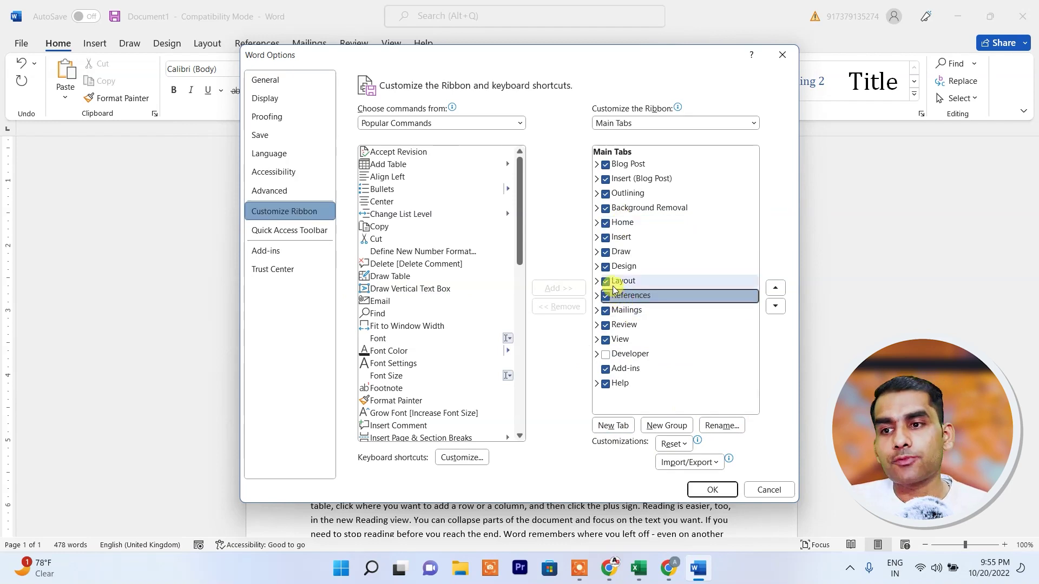
{"action": "left_click", "coordinate": [621, 222]}
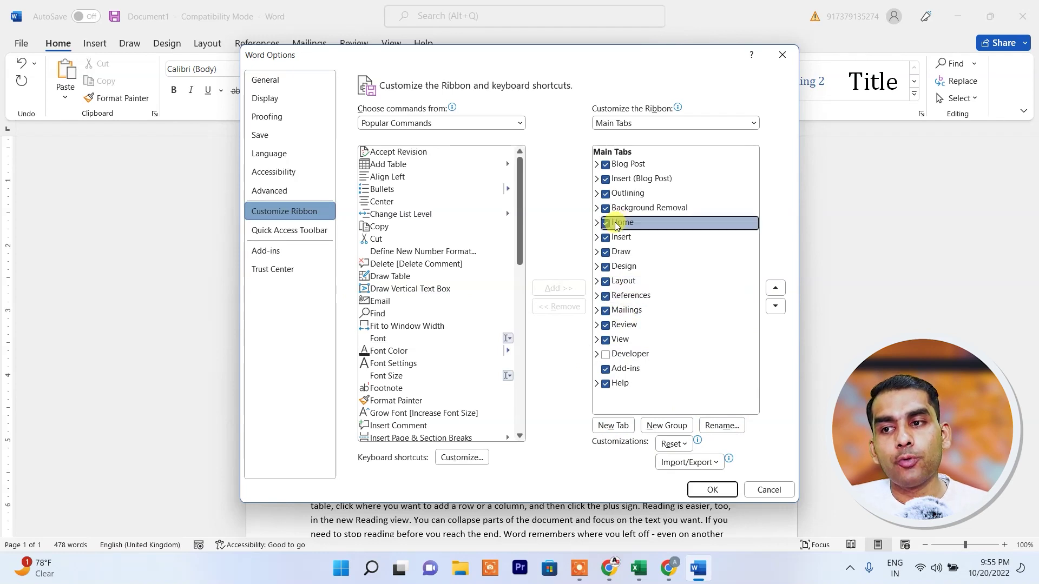
{"action": "left_click", "coordinate": [614, 425]}
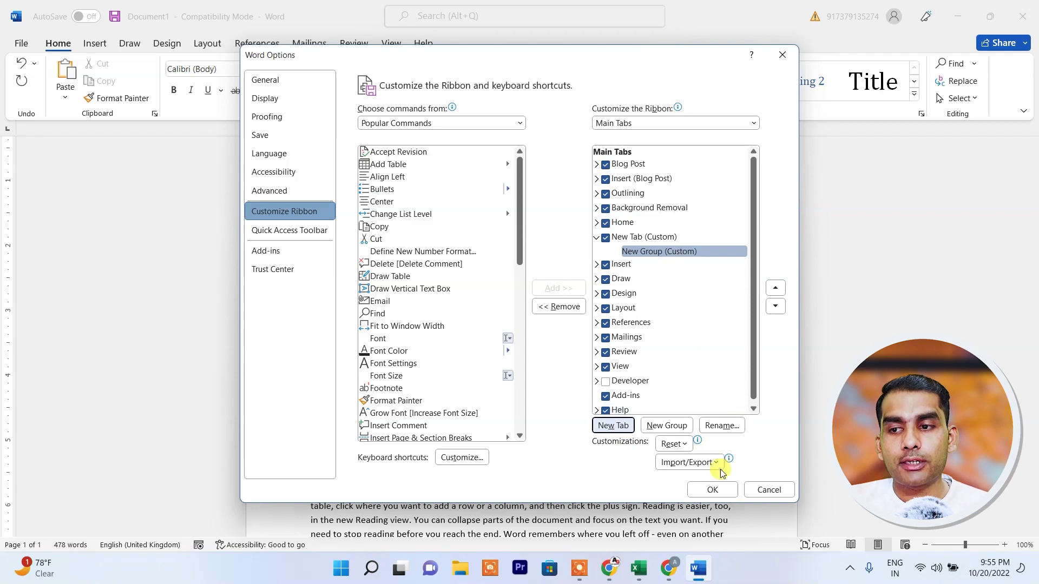
{"action": "left_click", "coordinate": [713, 489]}
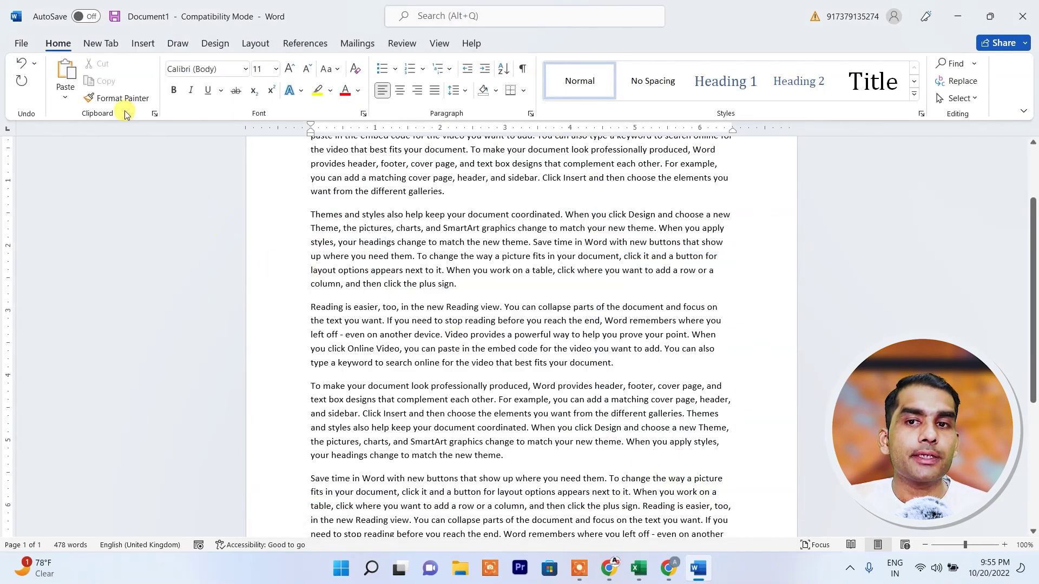
{"action": "left_click", "coordinate": [97, 43]}
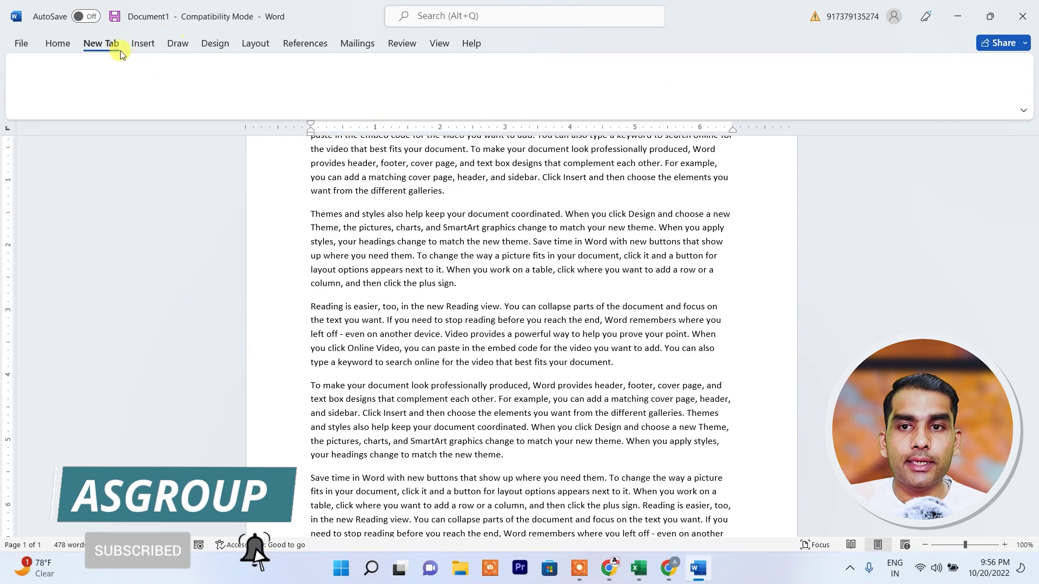
Rename the New Tab (Custom) entry to 'asgroup' in Customize Ribbon and apply
{"action": "left_click", "coordinate": [23, 45]}
{"action": "left_click", "coordinate": [54, 527]}
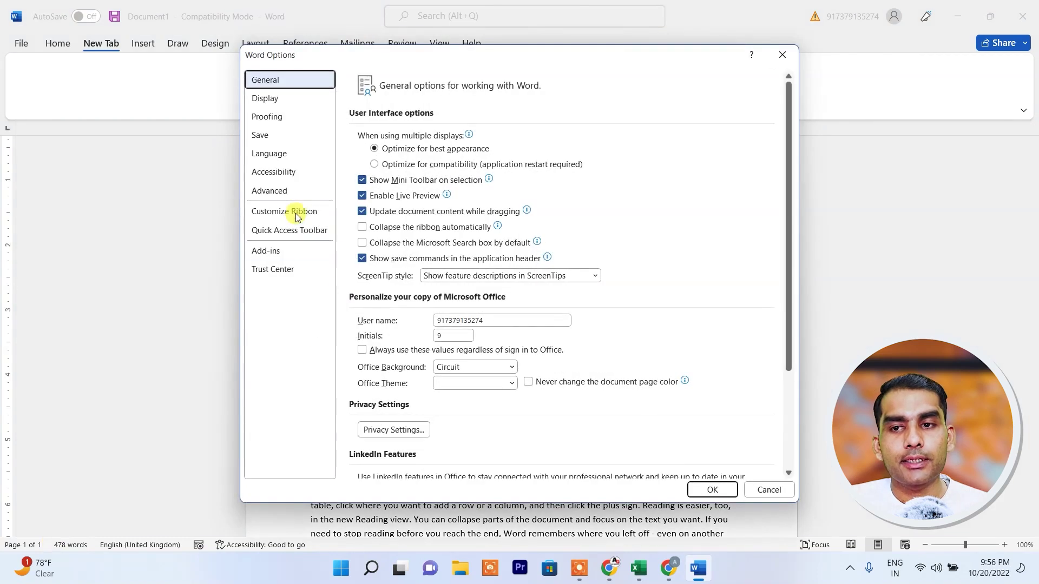
{"action": "left_click", "coordinate": [295, 216]}
{"action": "left_click", "coordinate": [658, 238]}
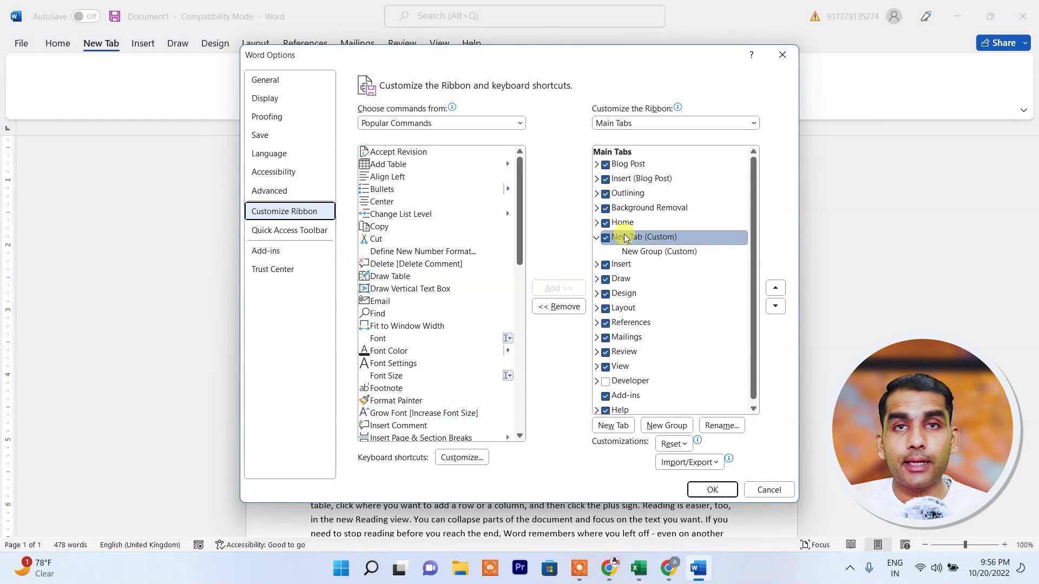
{"action": "left_click", "coordinate": [721, 426]}
{"action": "type", "text": "asgro"}
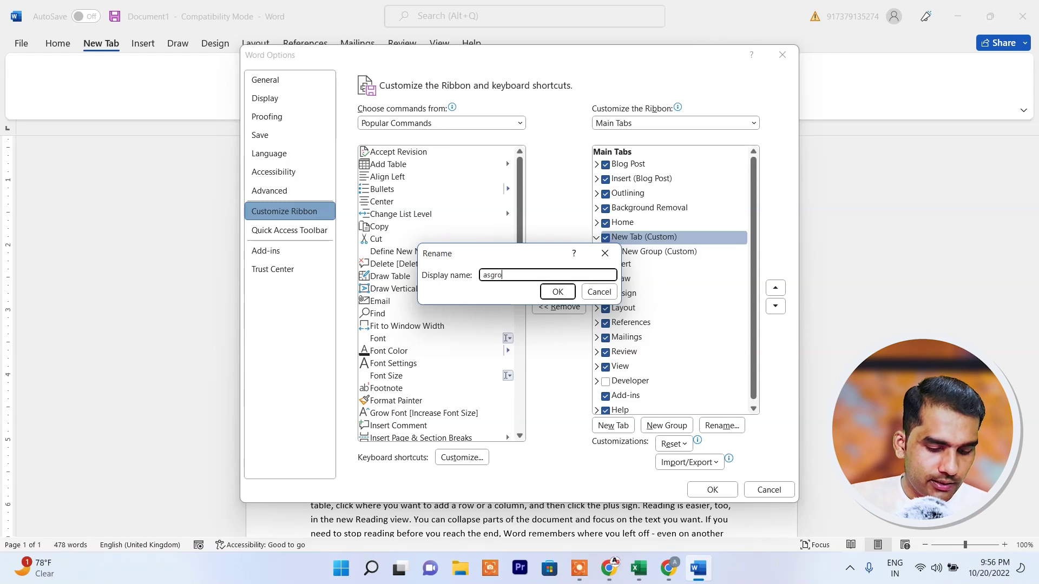
{"action": "type", "text": "up"}
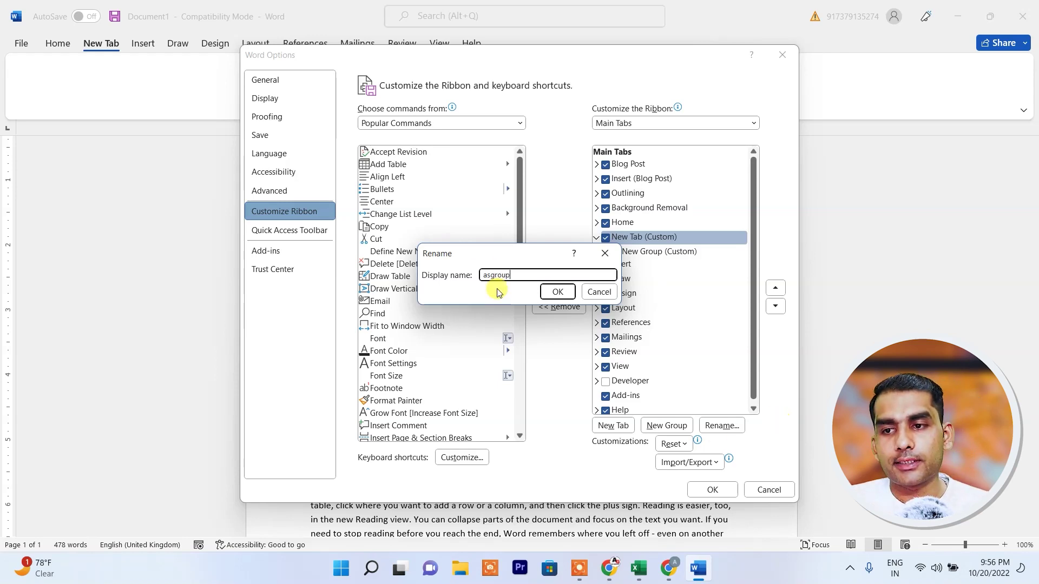
{"action": "left_click", "coordinate": [558, 292]}
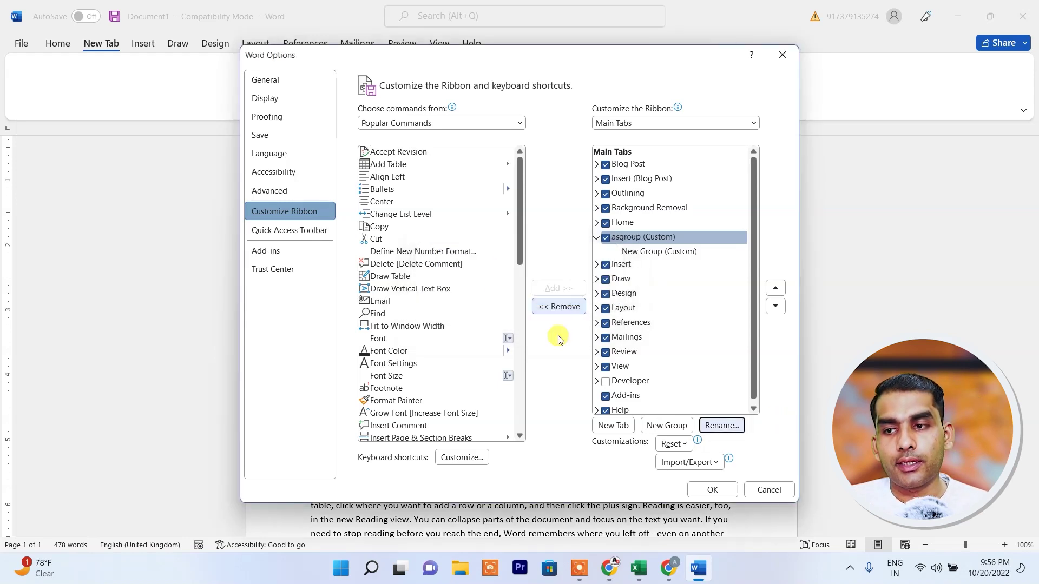
{"action": "left_click", "coordinate": [708, 490]}
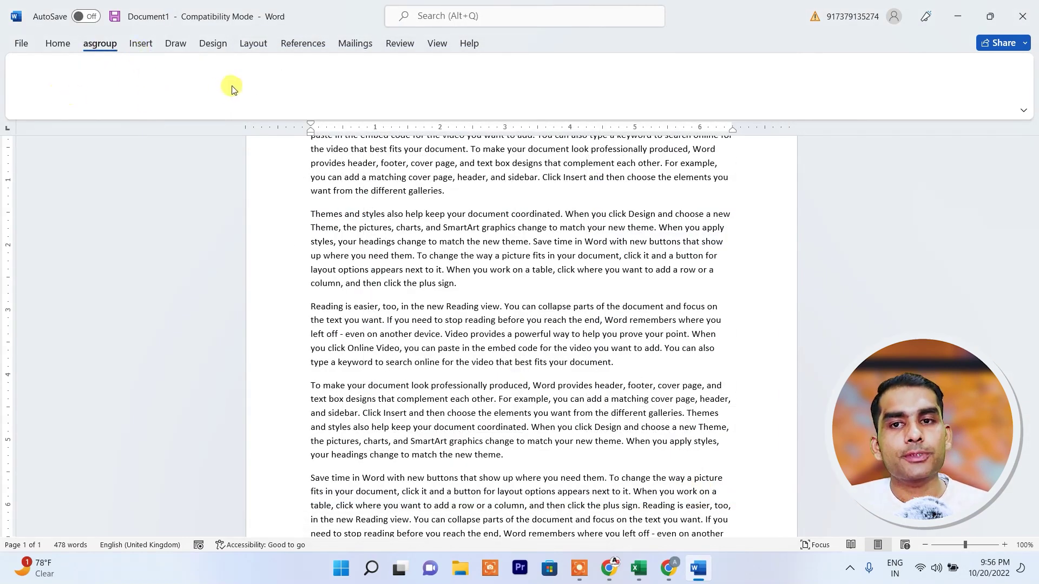
{"action": "left_click", "coordinate": [22, 44]}
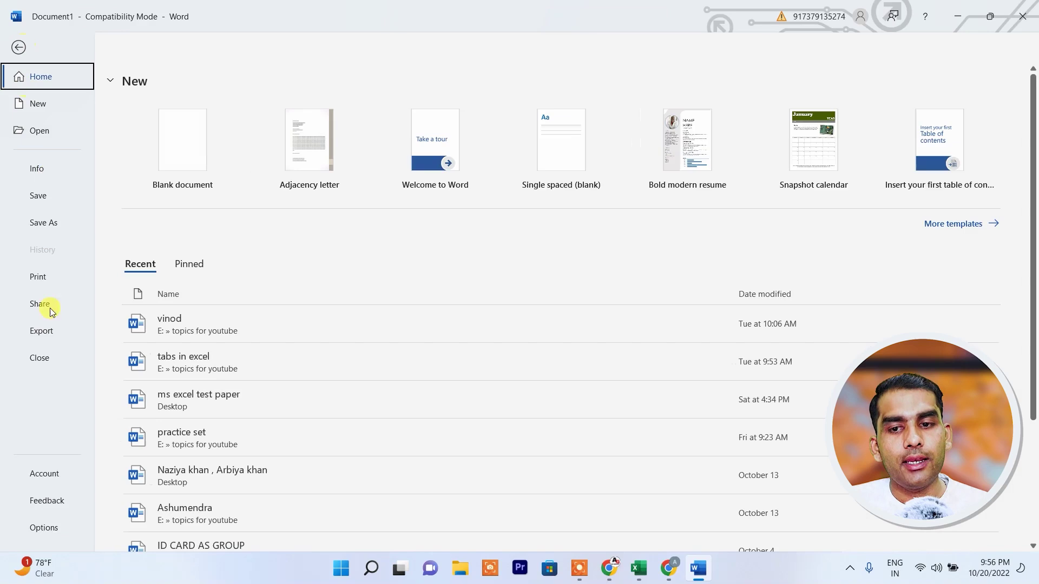
Reopen Word Options on Customize Ribbon and select asgroup's New Group (Custom) as the target
{"action": "left_click", "coordinate": [44, 527]}
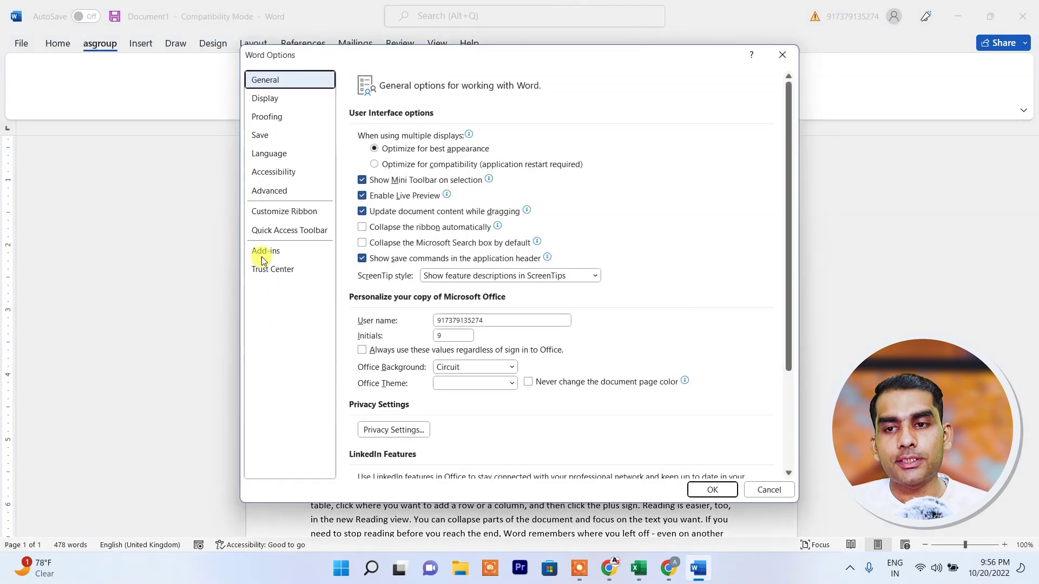
{"action": "left_click", "coordinate": [295, 211]}
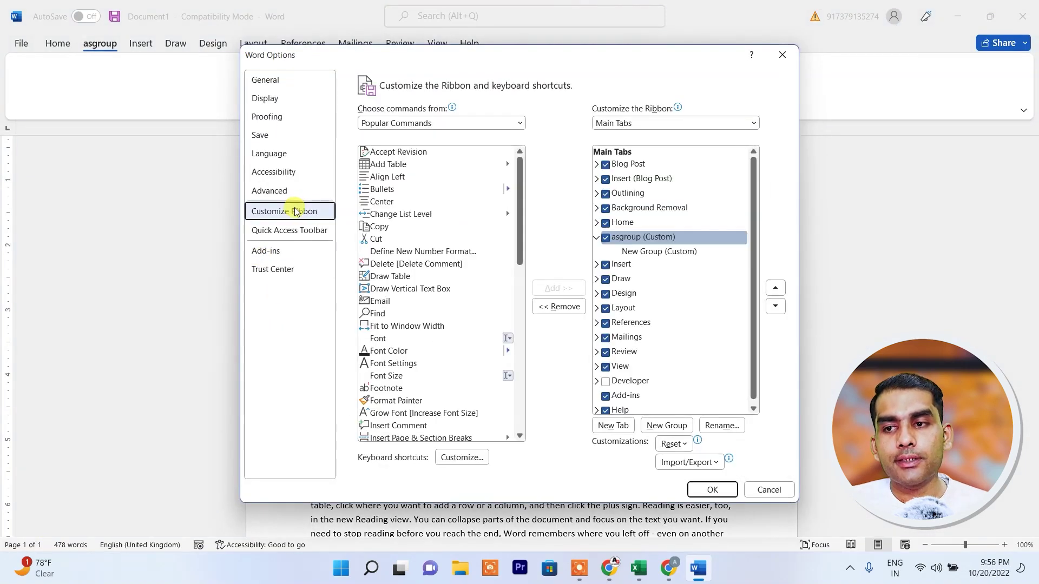
{"action": "left_click", "coordinate": [646, 253]}
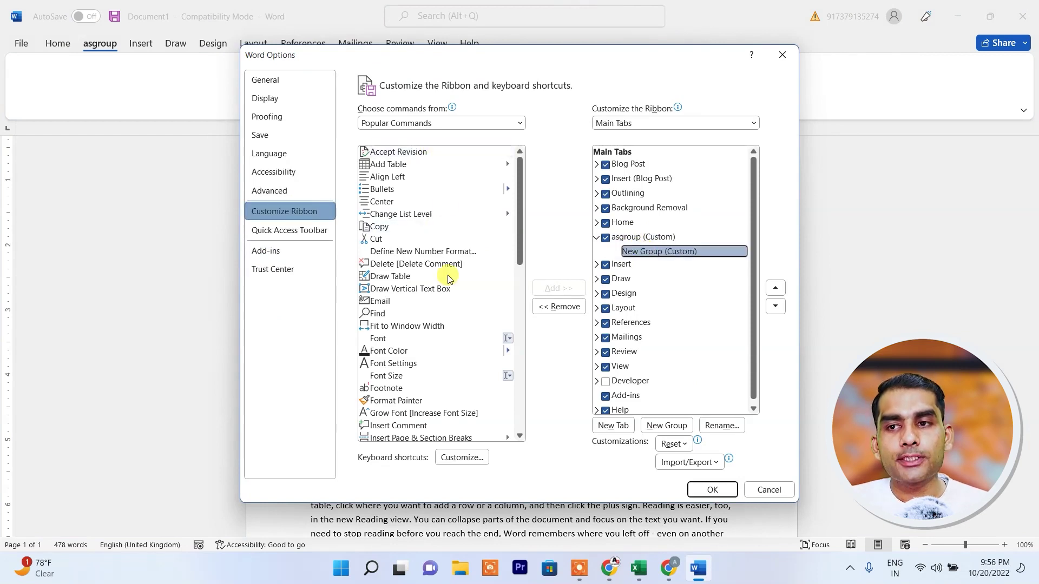
Switch the available command list from popular commands to All Commands
{"action": "scroll", "coordinate": [514, 222], "scroll_direction": "down", "scroll_amount": 8}
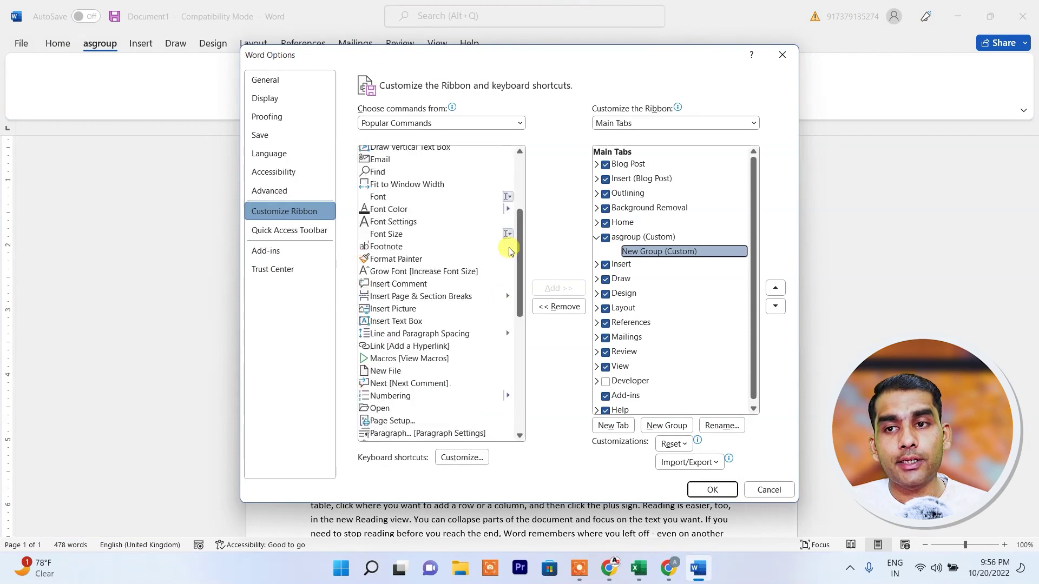
{"action": "scroll", "coordinate": [511, 216], "scroll_direction": "up", "scroll_amount": 7}
{"action": "left_click", "coordinate": [510, 214]}
{"action": "left_click", "coordinate": [519, 123]}
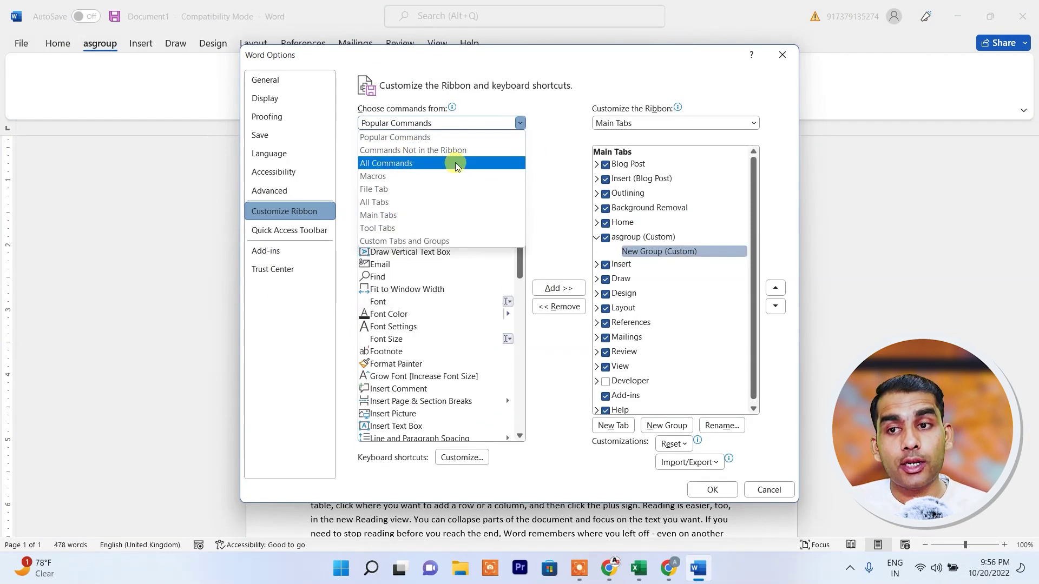
{"action": "key", "text": "Escape"}
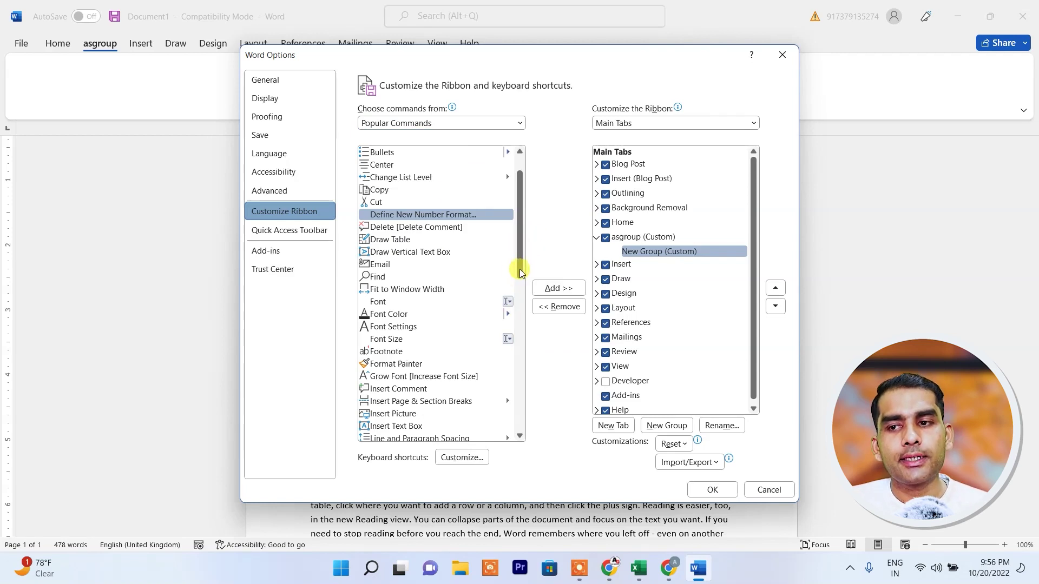
{"action": "left_click", "coordinate": [407, 295]}
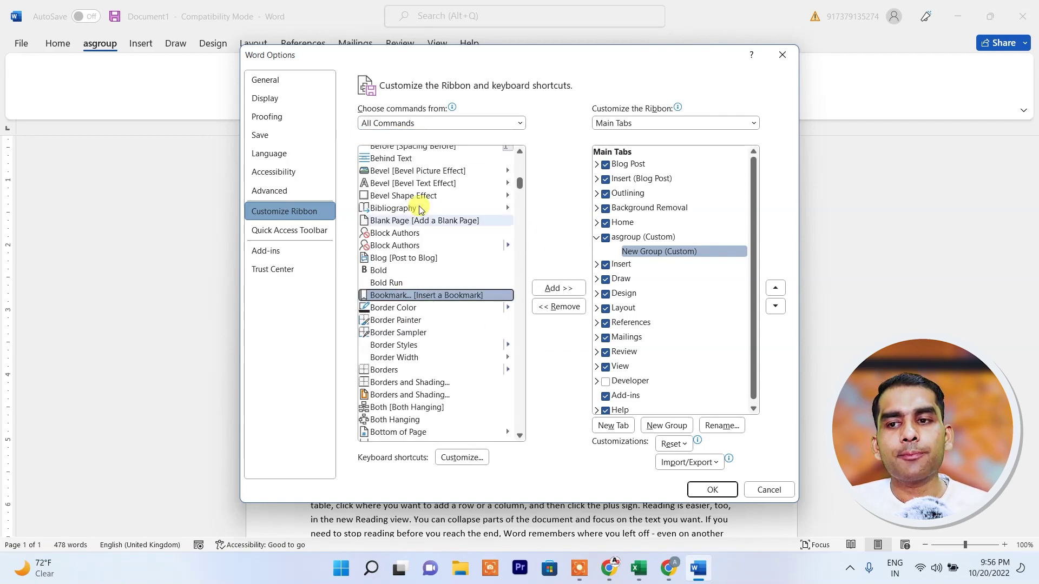
Add Bevel Picture Effect, Bibliography, Block Authors, Bookmark, Border Sampler and Borders to New Group
{"action": "left_click", "coordinate": [409, 171]}
{"action": "left_click", "coordinate": [558, 288]}
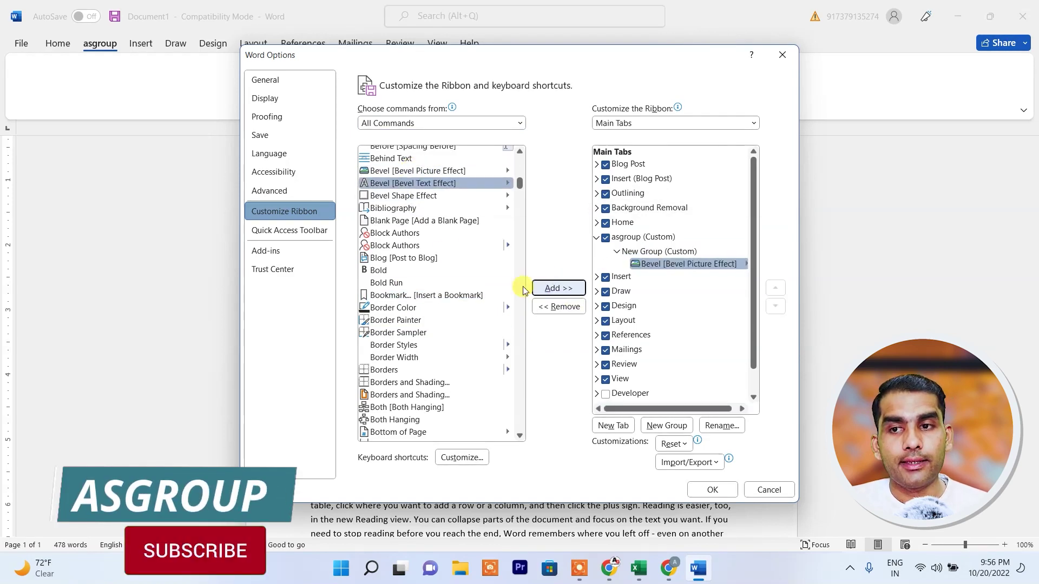
{"action": "left_click", "coordinate": [427, 208]}
{"action": "left_click", "coordinate": [559, 289]}
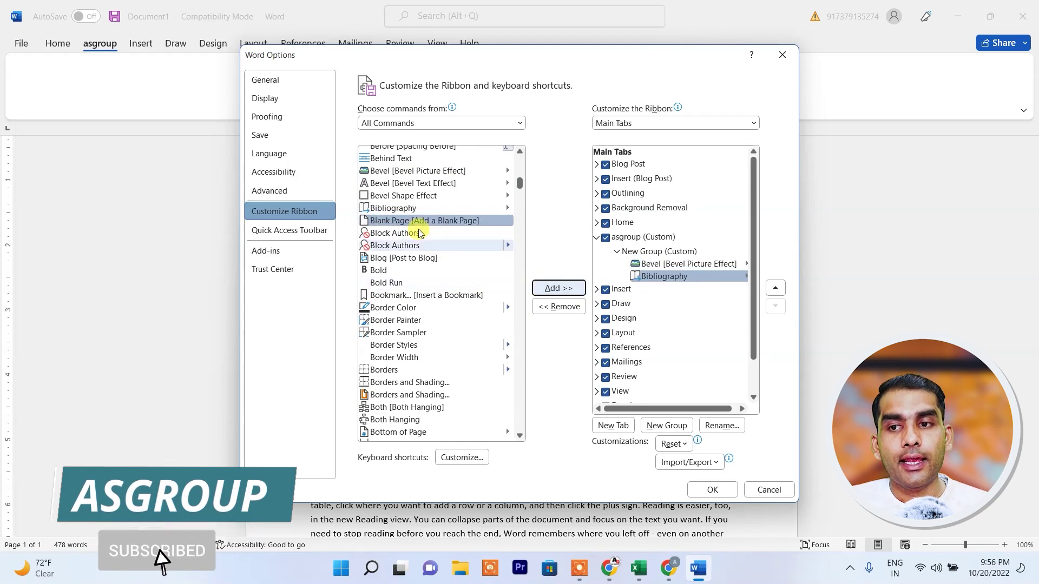
{"action": "left_click", "coordinate": [405, 233]}
{"action": "left_click", "coordinate": [558, 289]}
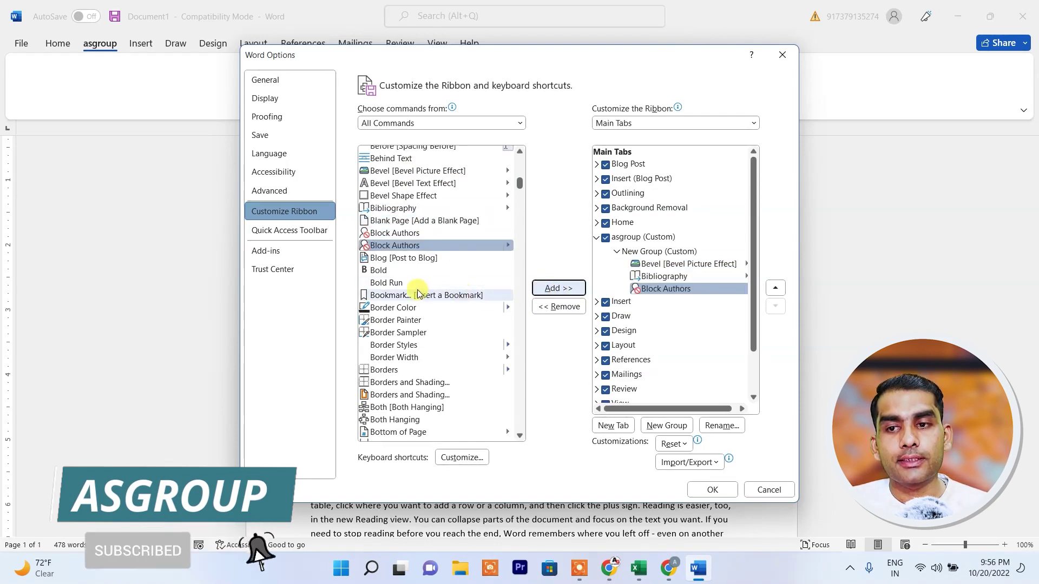
{"action": "left_click", "coordinate": [422, 294]}
{"action": "left_click", "coordinate": [555, 293]}
{"action": "left_click", "coordinate": [401, 332]}
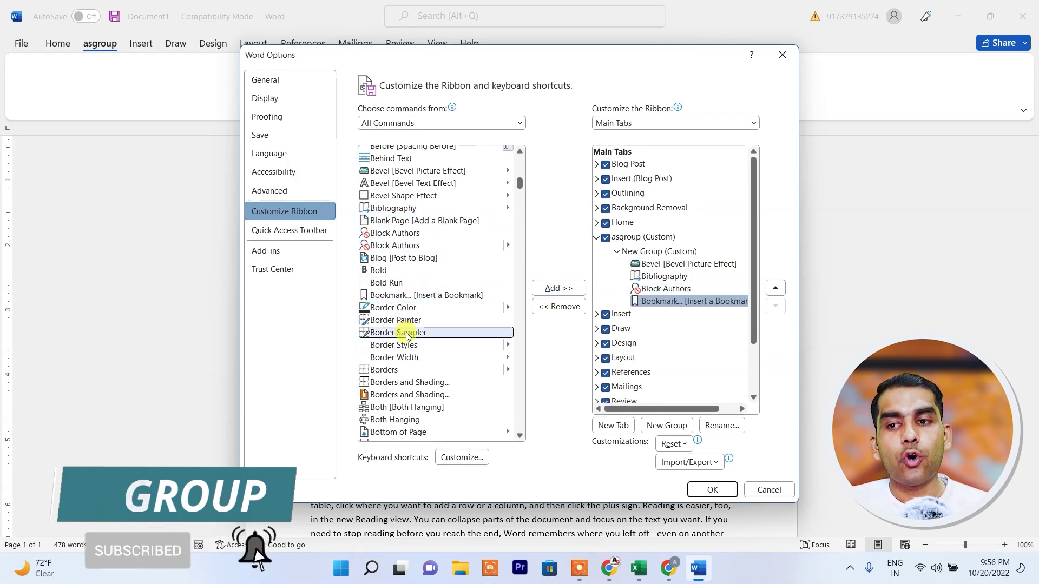
{"action": "left_click", "coordinate": [554, 294]}
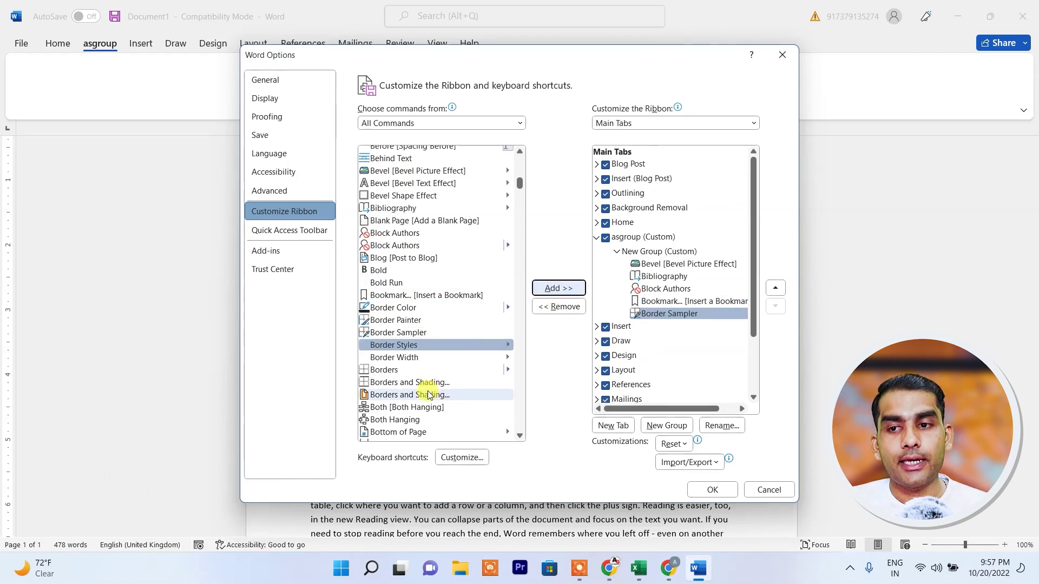
{"action": "left_click", "coordinate": [411, 370]}
{"action": "left_click", "coordinate": [565, 291]}
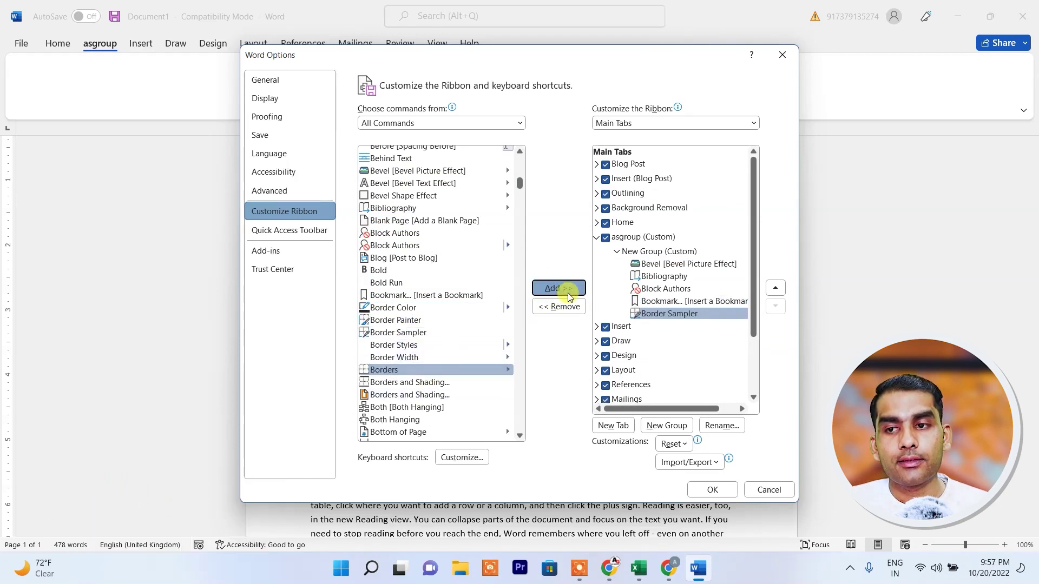
Apply the new asgroup commands to the ribbon, then go to the File backstage
{"action": "left_click", "coordinate": [712, 490]}
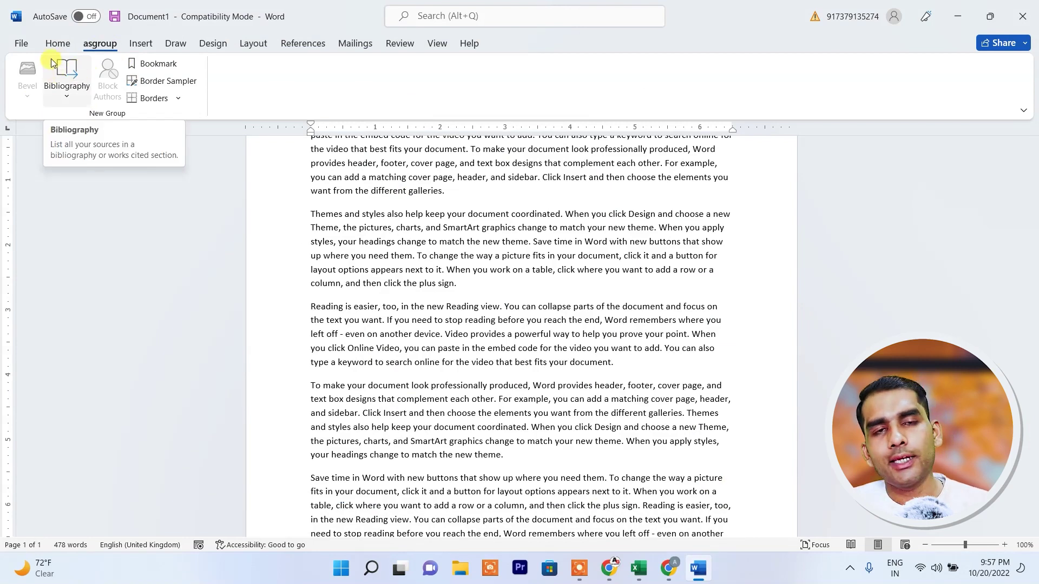
{"action": "left_click", "coordinate": [24, 43]}
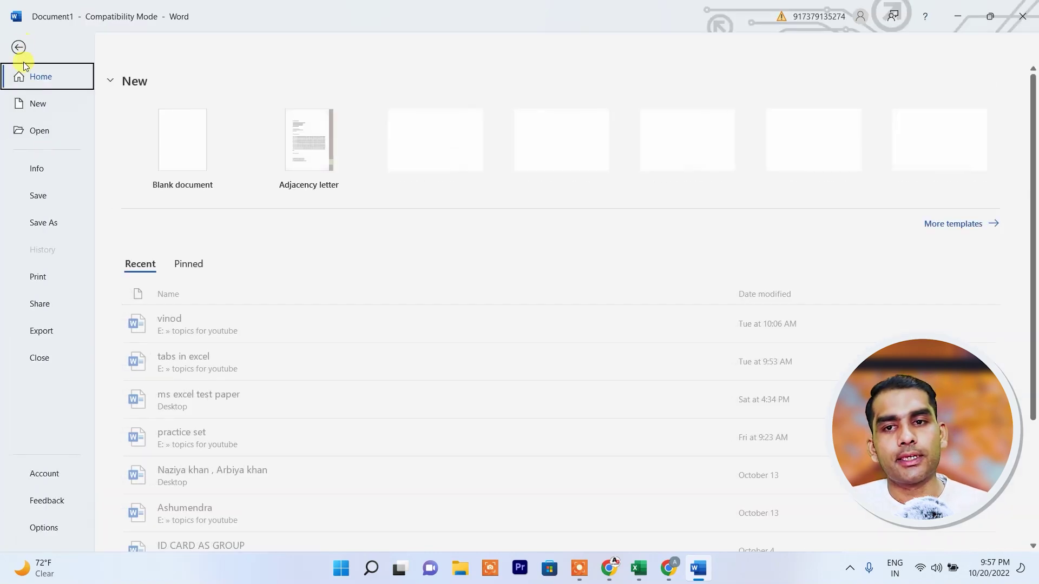
Untick asgroup (Custom) in Customize Ribbon to hide it, then return to the File backstage
{"action": "left_click", "coordinate": [54, 528]}
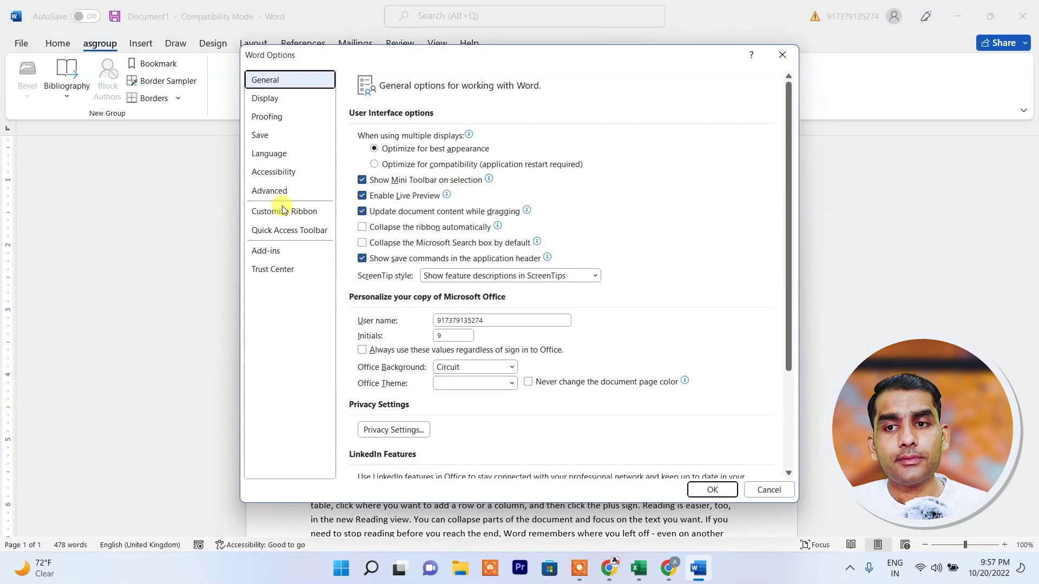
{"action": "left_click", "coordinate": [281, 212]}
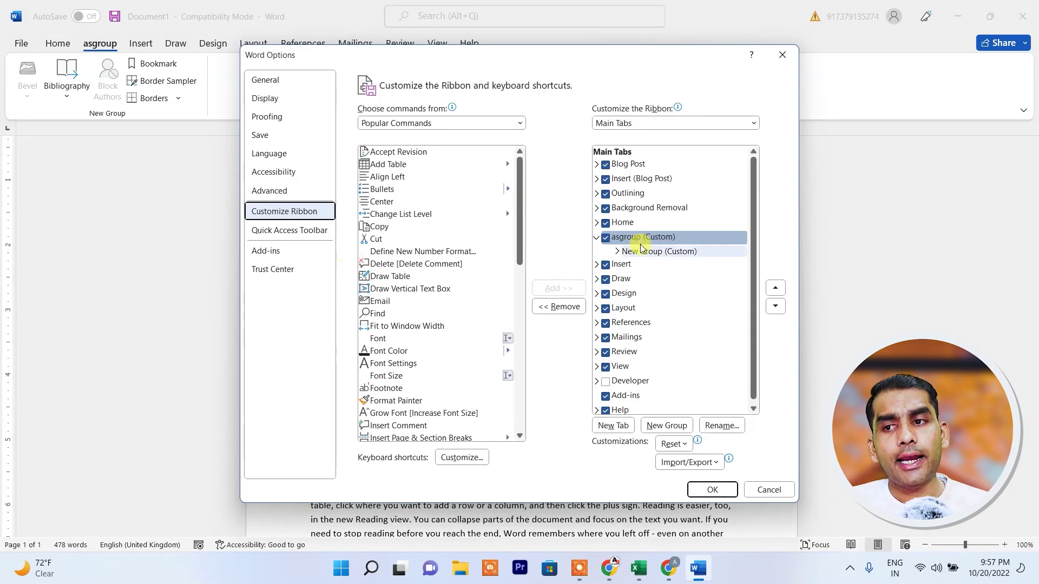
{"action": "left_click", "coordinate": [598, 237]}
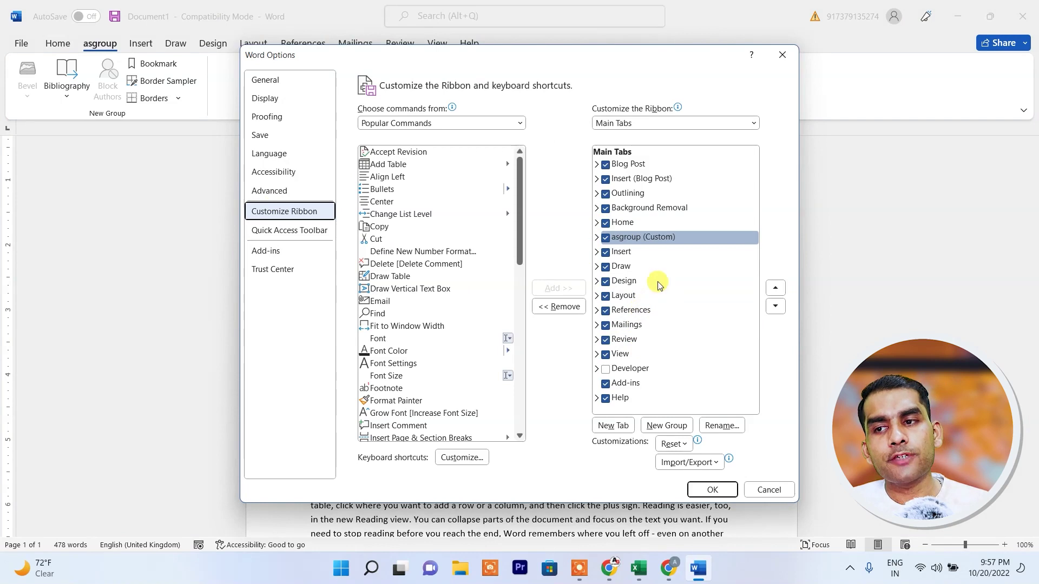
{"action": "left_click", "coordinate": [605, 238]}
{"action": "left_click", "coordinate": [699, 490]}
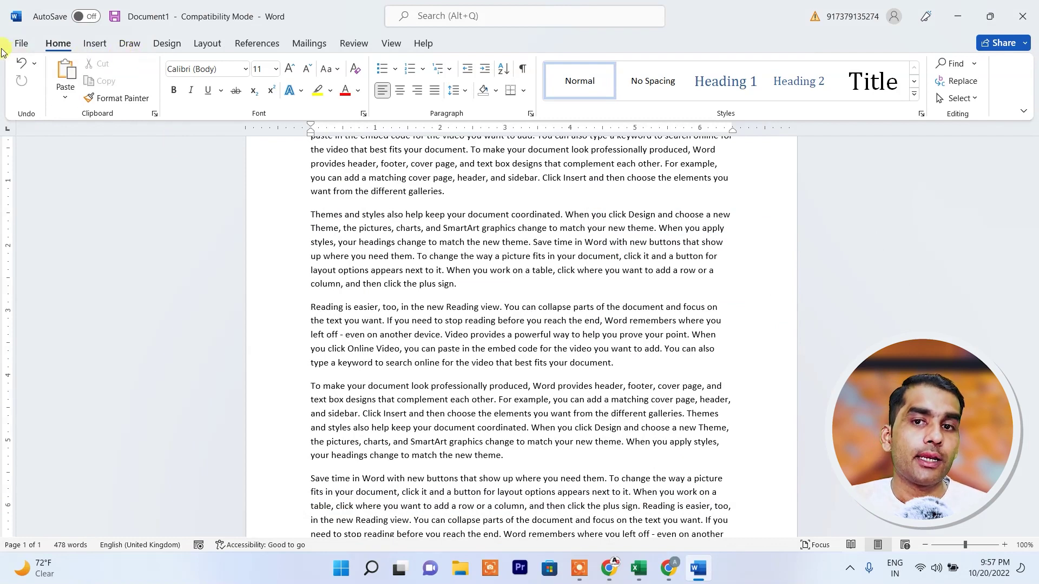
{"action": "left_click", "coordinate": [20, 43]}
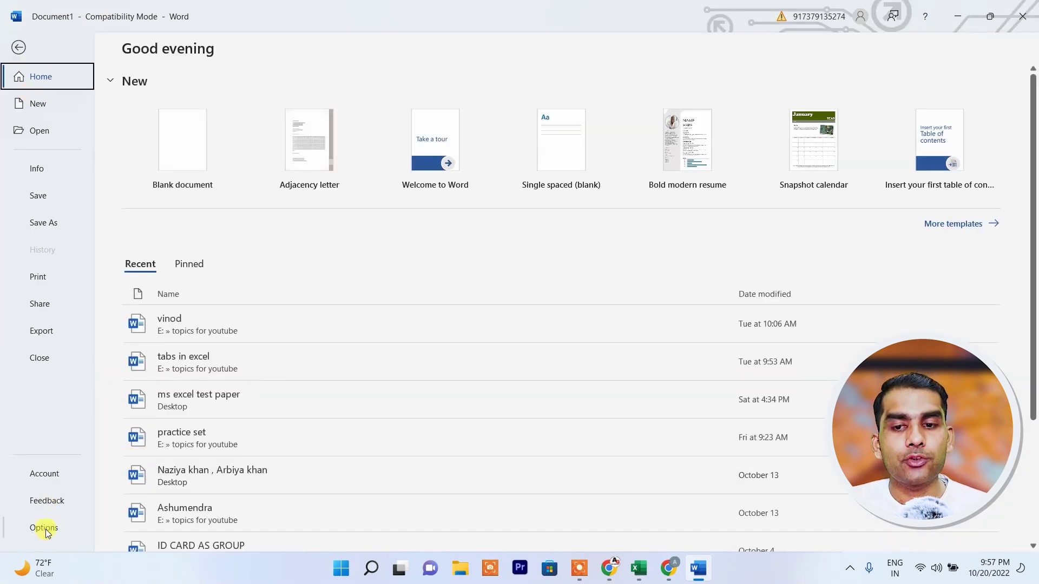
Select the asgroup (Custom) tab in Customize Ribbon, remove it, and confirm with OK
{"action": "left_click", "coordinate": [43, 527]}
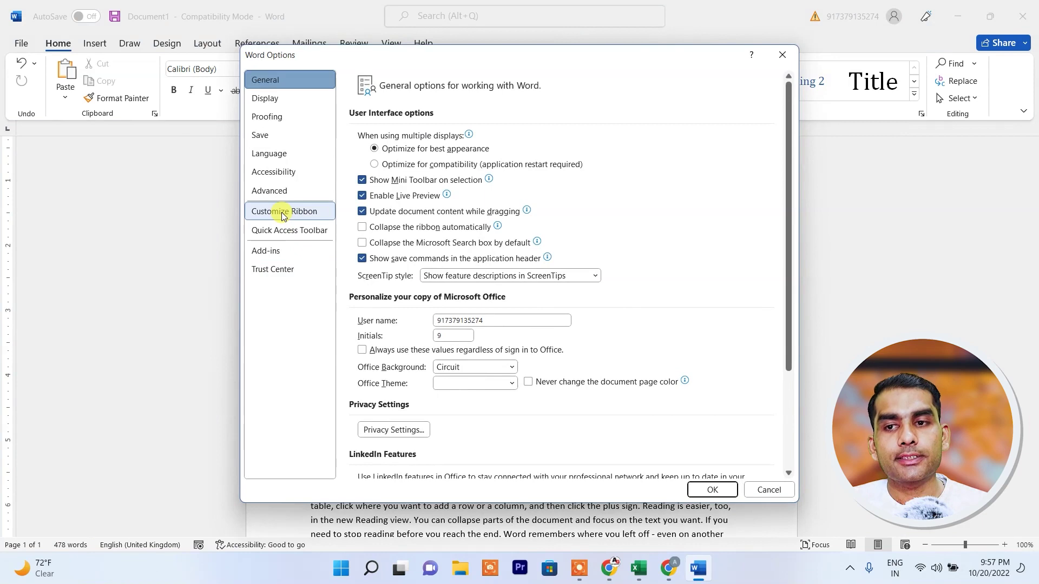
{"action": "left_click", "coordinate": [282, 212]}
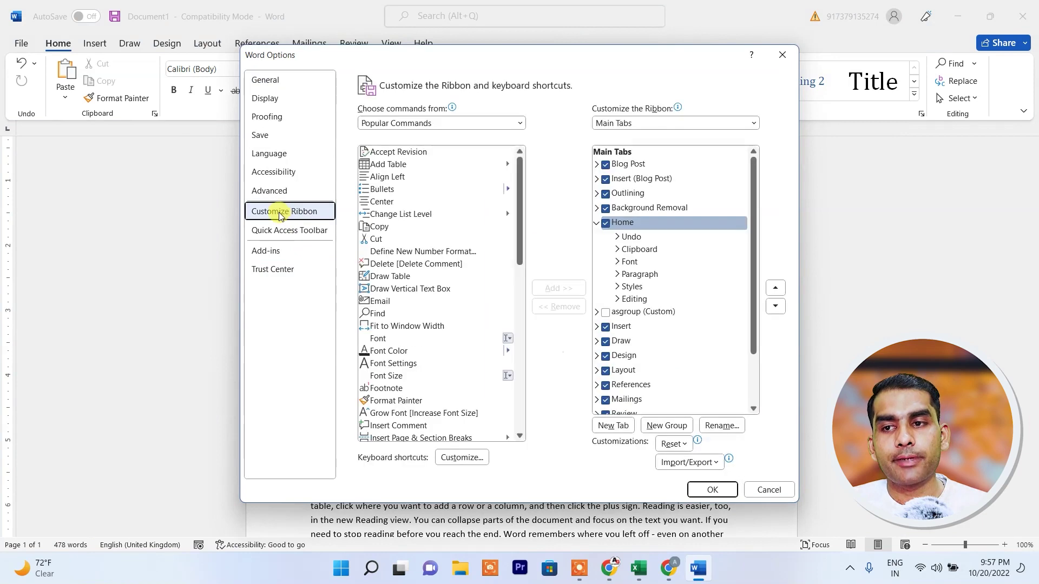
{"action": "left_click", "coordinate": [597, 223]}
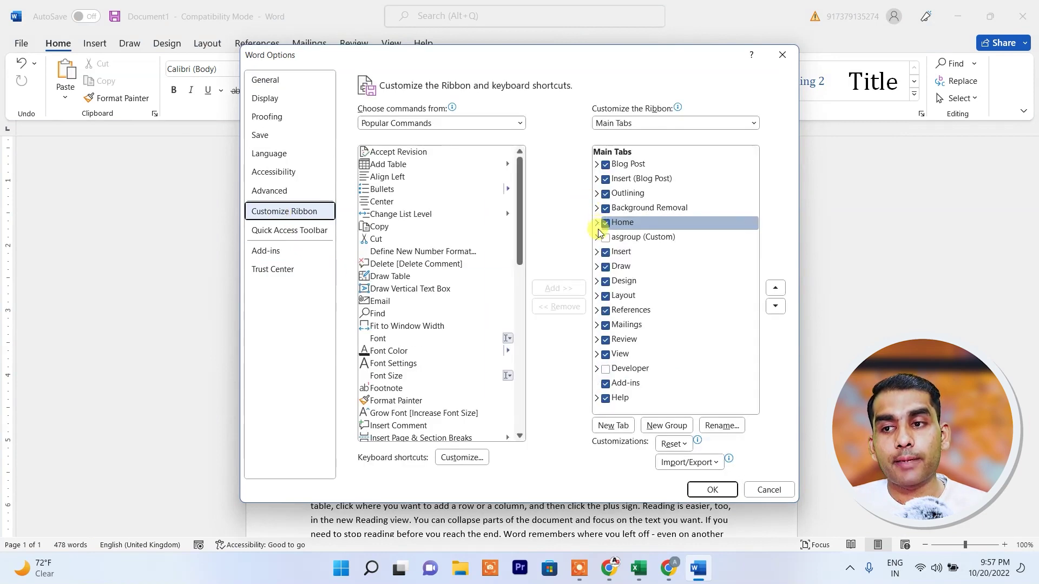
{"action": "left_click", "coordinate": [635, 238]}
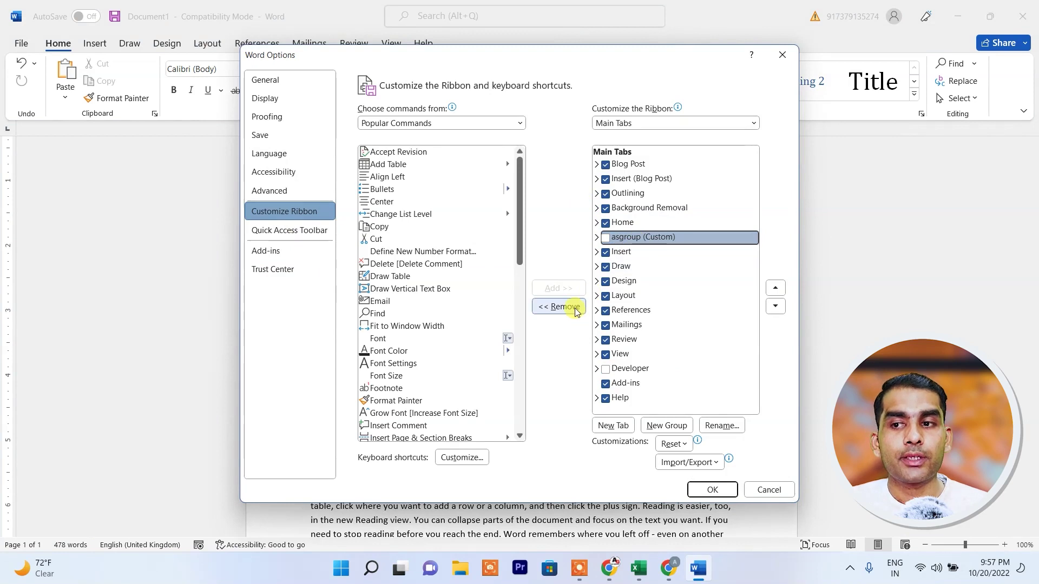
{"action": "left_click", "coordinate": [597, 238]}
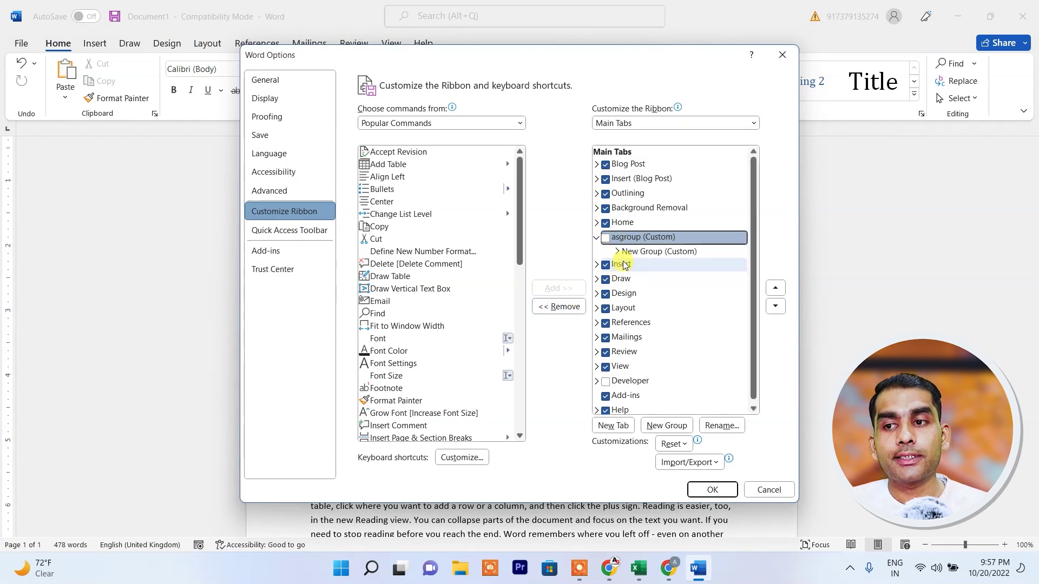
{"action": "left_click", "coordinate": [617, 253]}
{"action": "left_click", "coordinate": [668, 276]}
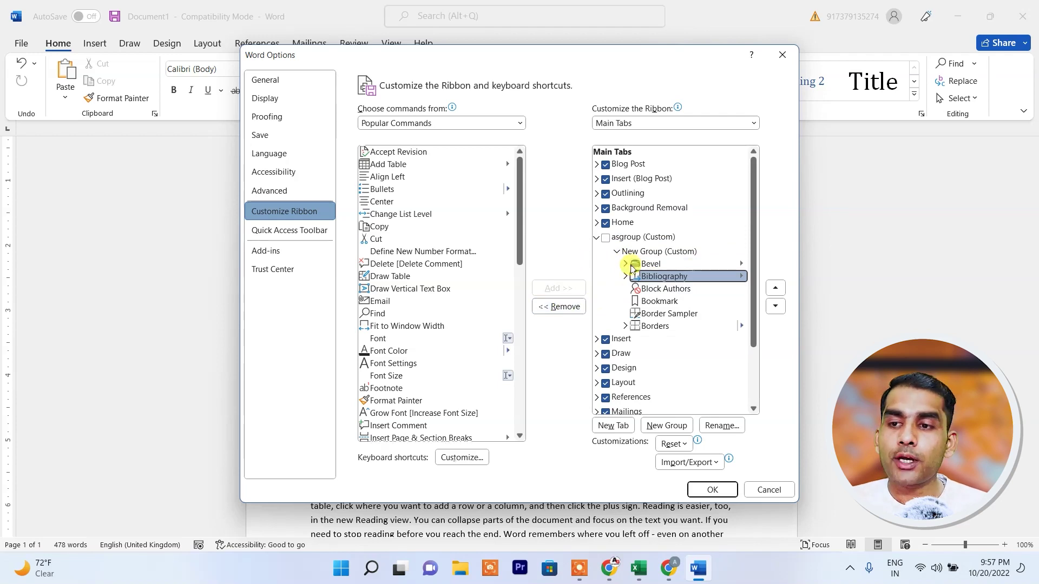
{"action": "left_click", "coordinate": [644, 239]}
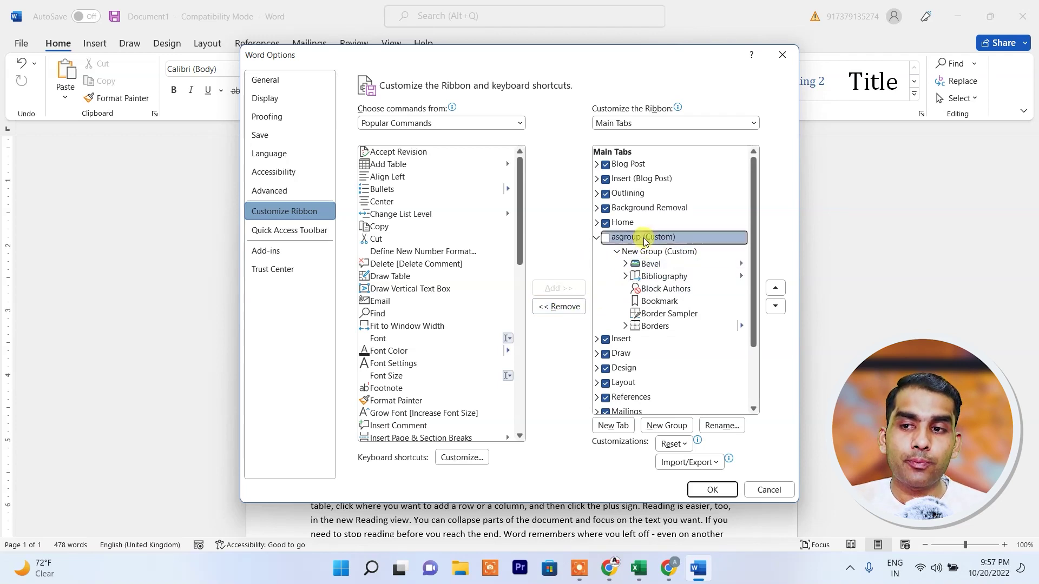
{"action": "left_click", "coordinate": [596, 238]}
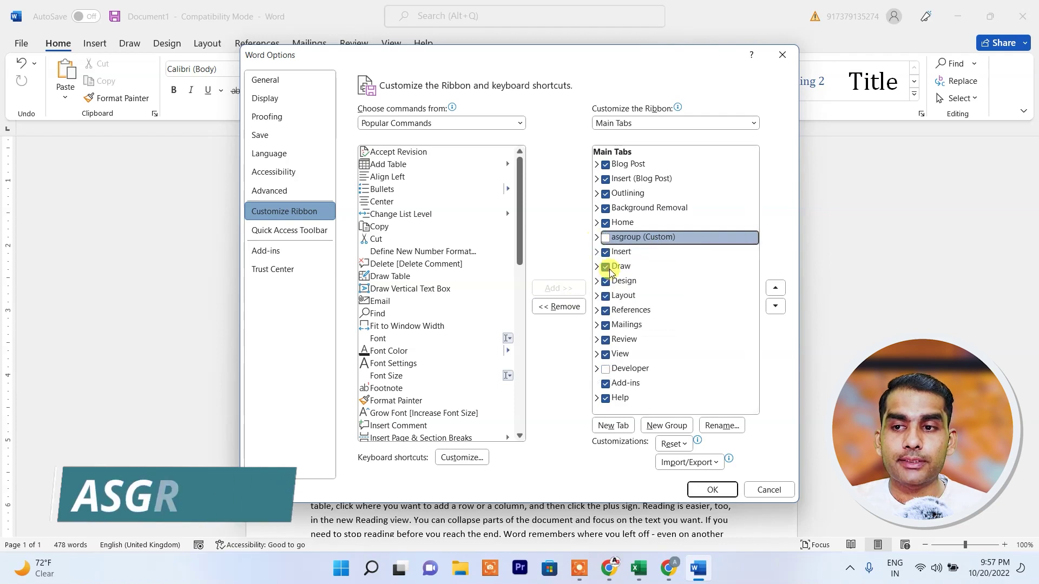
{"action": "left_click", "coordinate": [565, 306]}
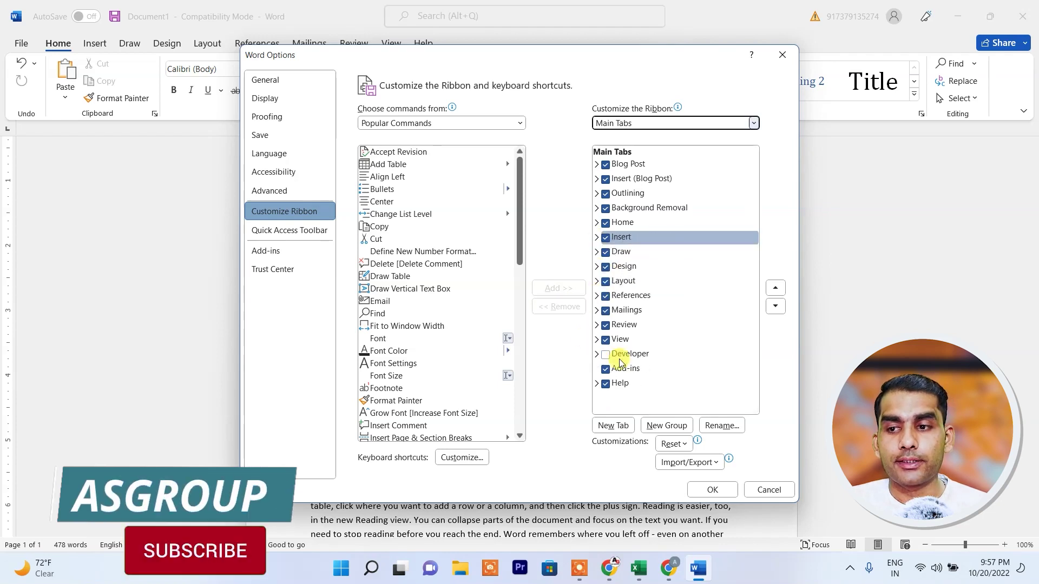
{"action": "left_click", "coordinate": [712, 490]}
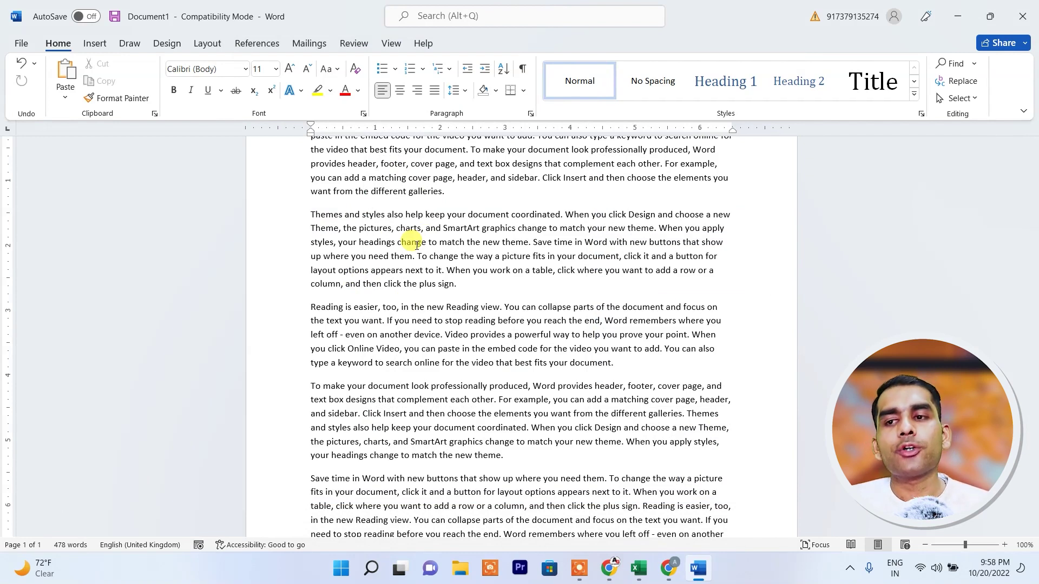
Collapse the ribbon to tab names only via its right-click menu while on Insert
{"action": "left_click", "coordinate": [486, 270]}
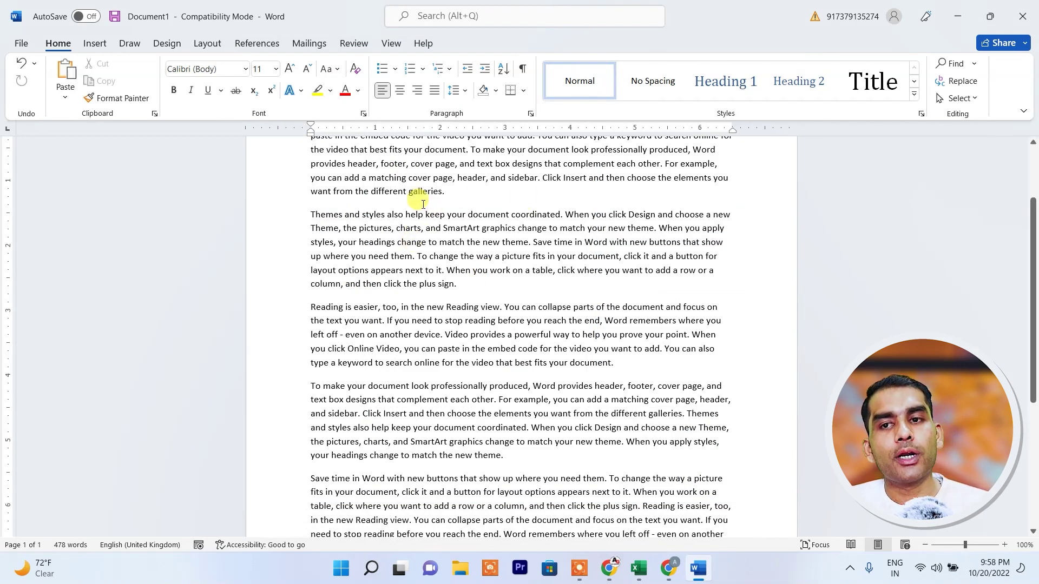
{"action": "scroll", "coordinate": [413, 200], "scroll_direction": "up", "scroll_amount": 3}
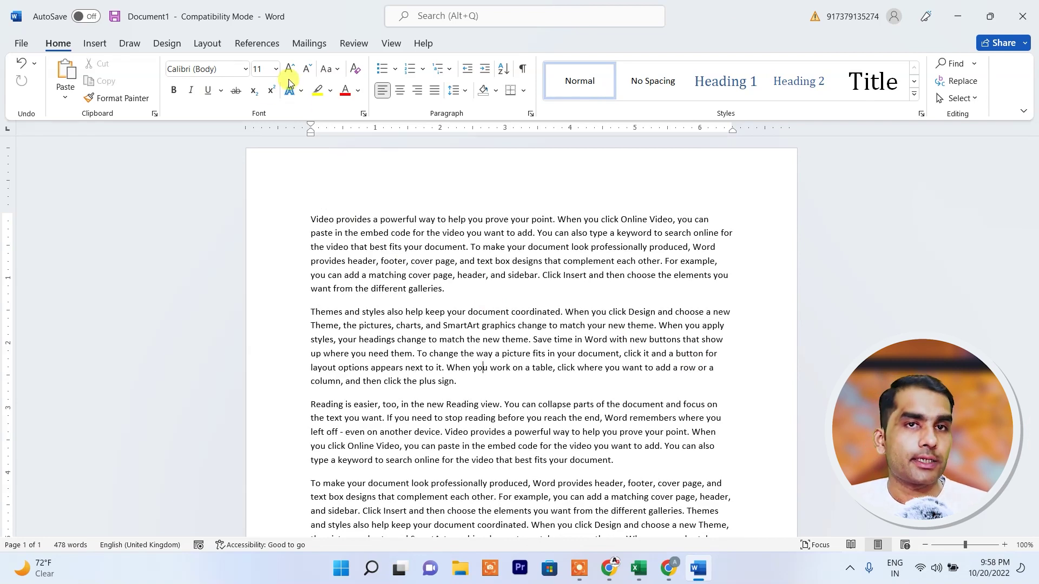
{"action": "left_click", "coordinate": [92, 45]}
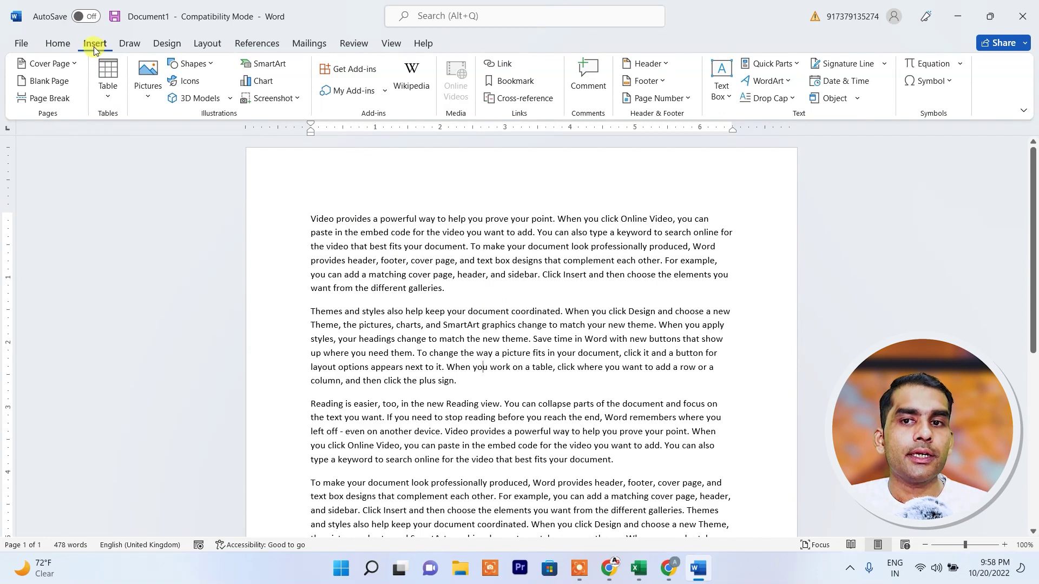
{"action": "right_click", "coordinate": [548, 119]}
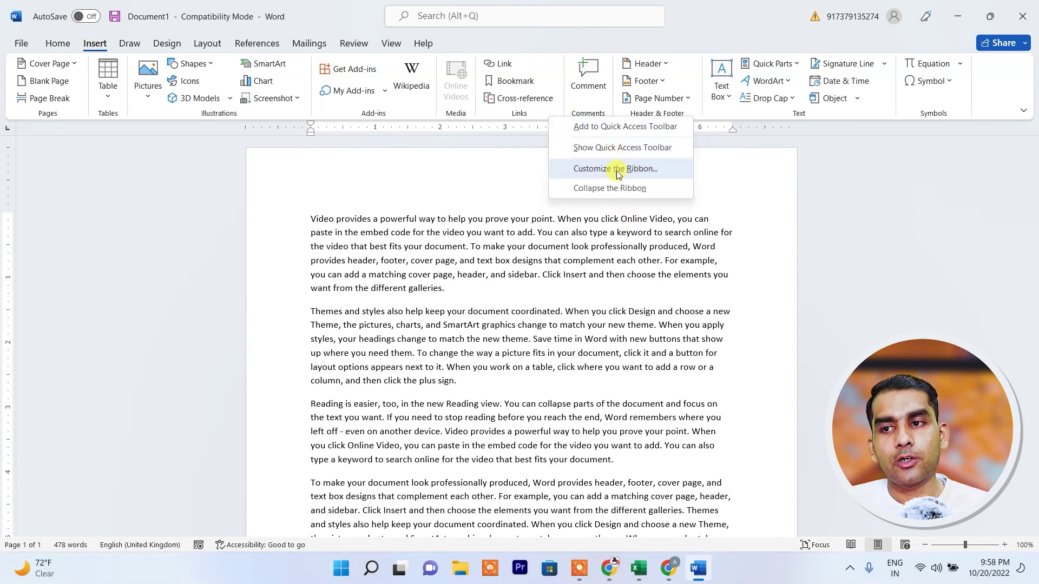
{"action": "left_click", "coordinate": [600, 192]}
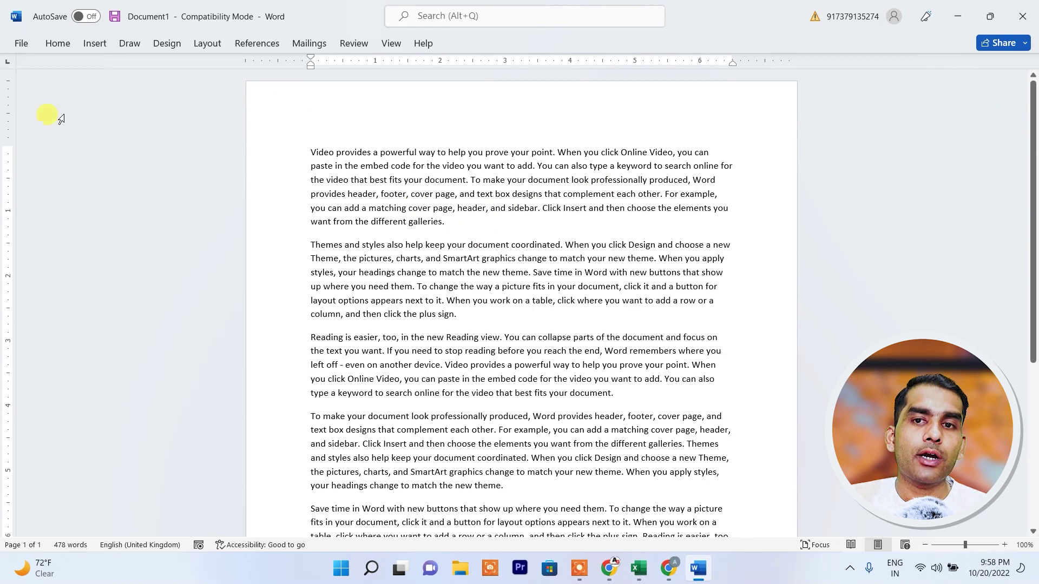
Temporarily show the Home and Draw commands from the collapsed ribbon, then dismiss them
{"action": "left_click", "coordinate": [58, 44]}
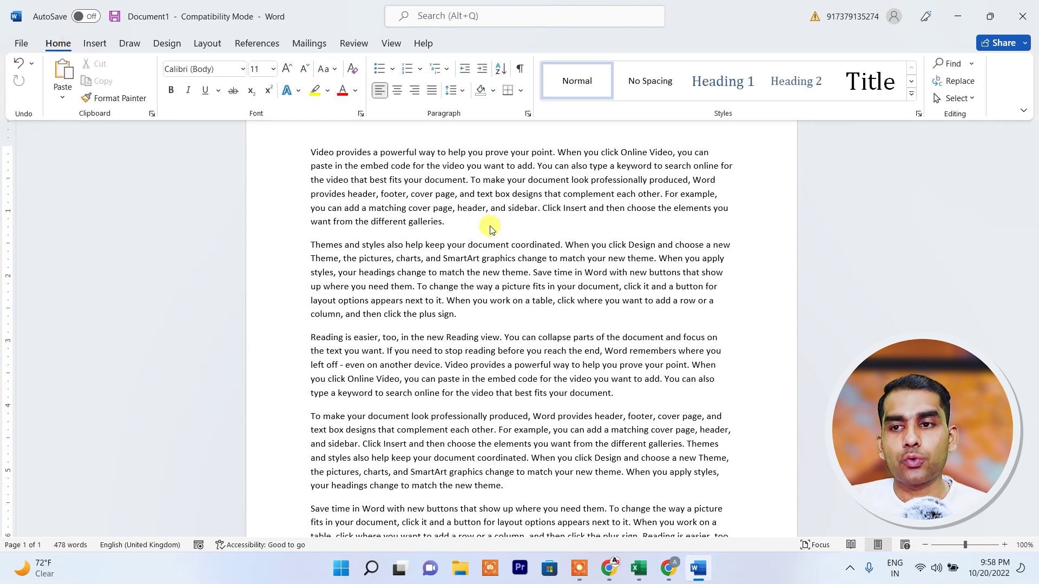
{"action": "left_click", "coordinate": [403, 317]}
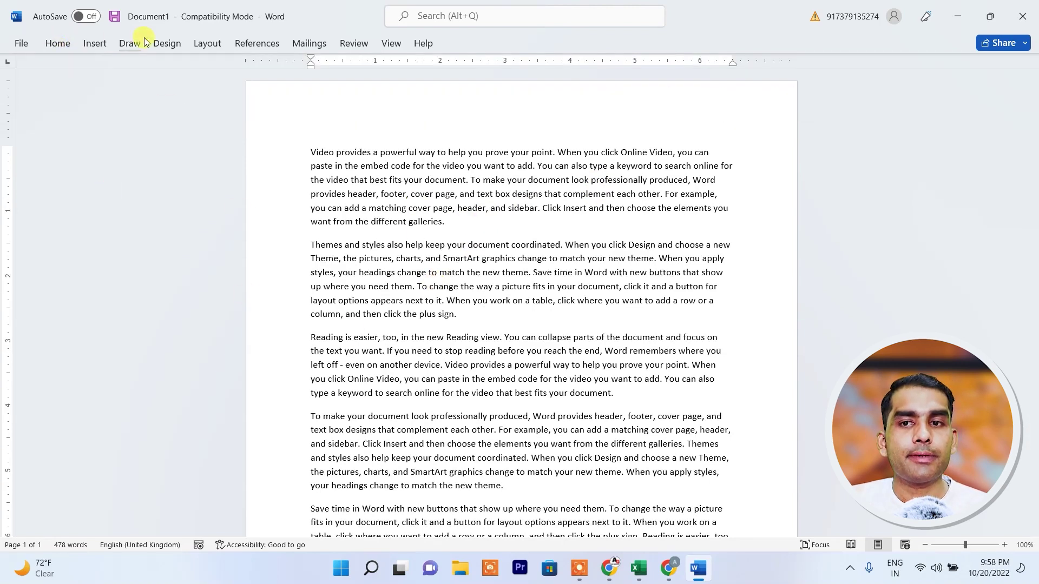
{"action": "left_click", "coordinate": [123, 48]}
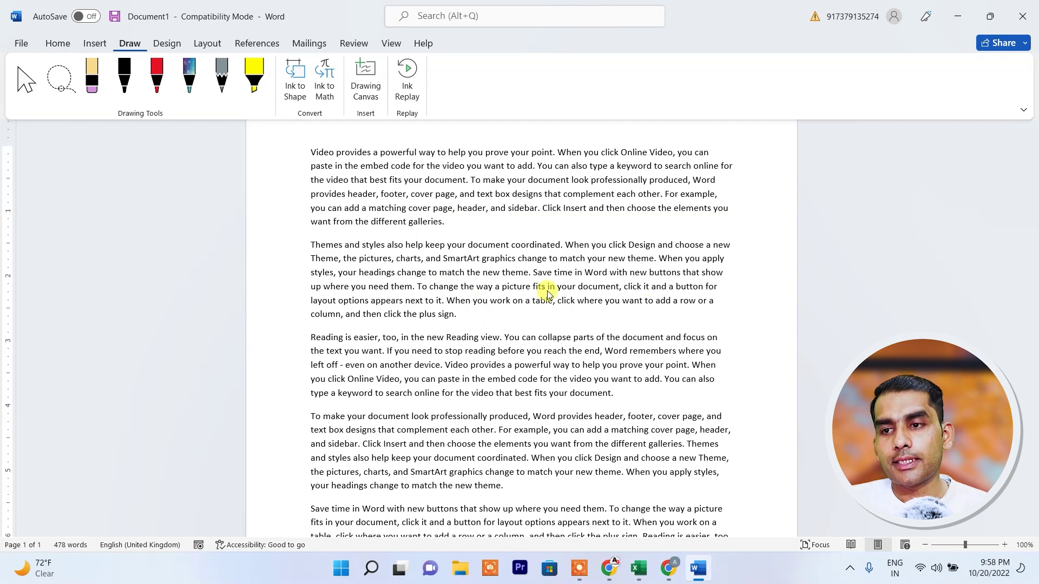
{"action": "key", "text": "Escape"}
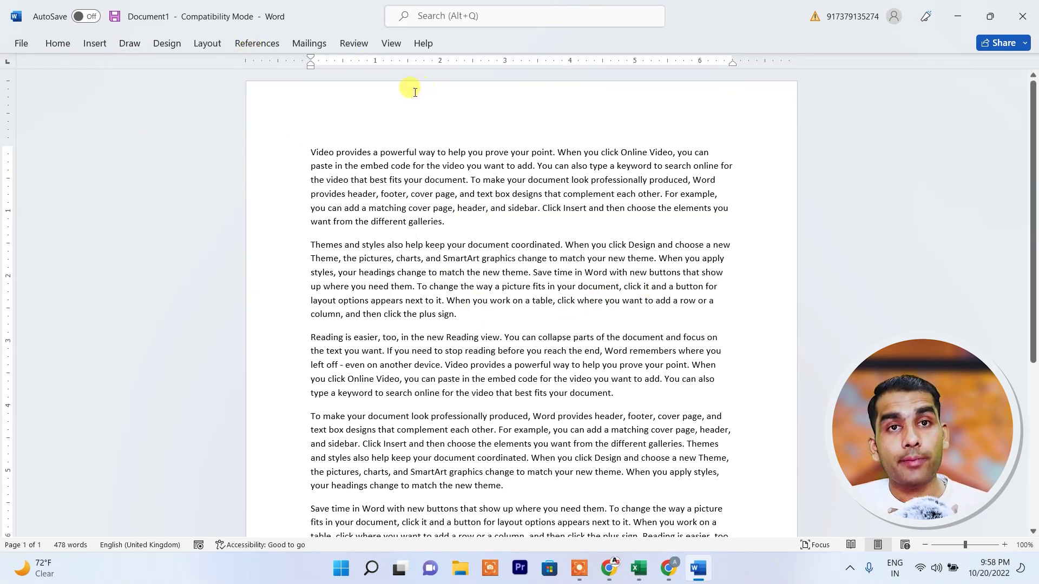
Turn off Collapse the Ribbon and pin the full ribbon open permanently
{"action": "left_click", "coordinate": [58, 47]}
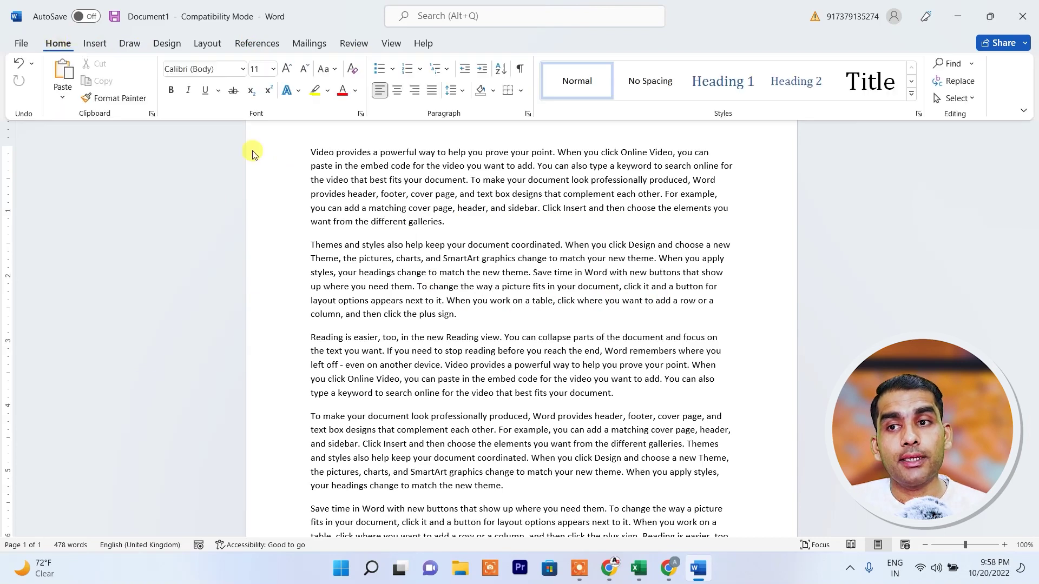
{"action": "right_click", "coordinate": [659, 111]}
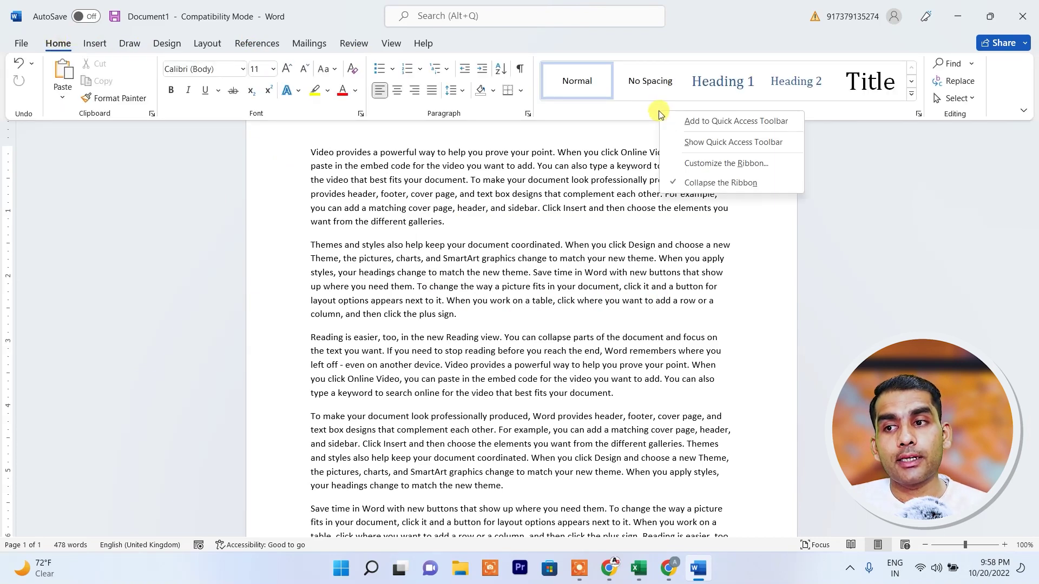
{"action": "left_click", "coordinate": [722, 184]}
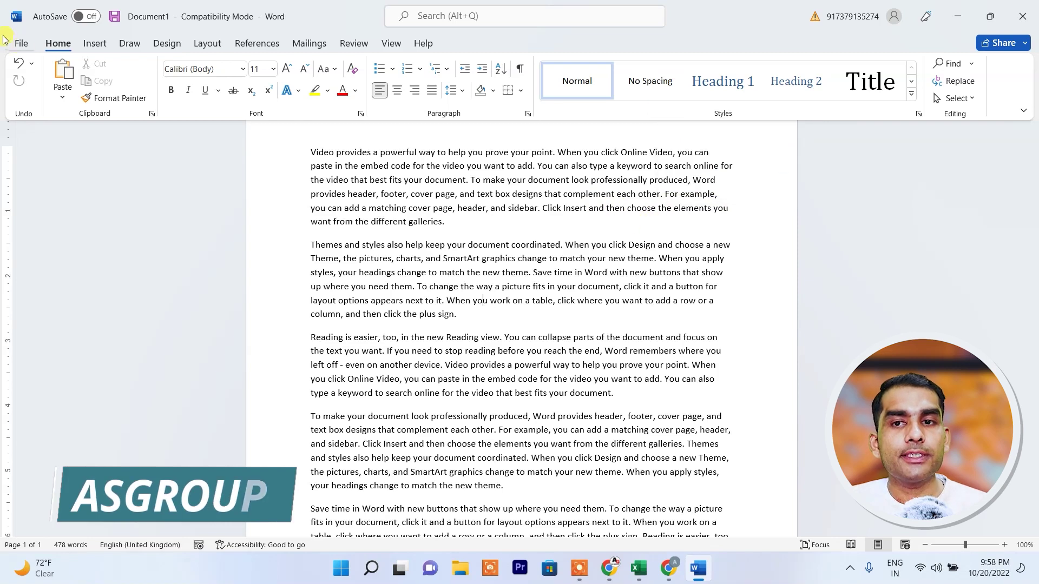
{"action": "left_click", "coordinate": [93, 43]}
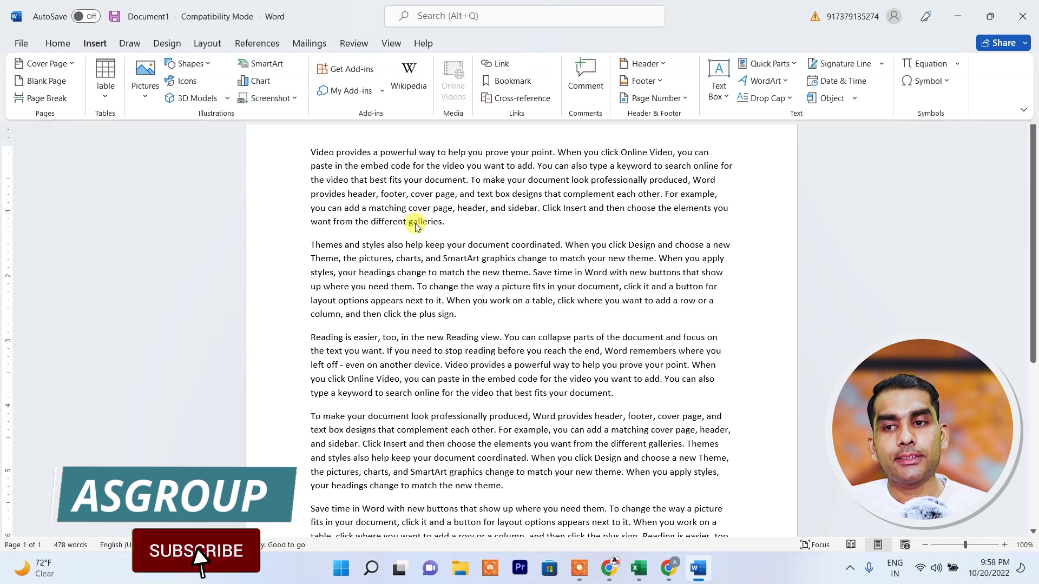
{"action": "left_click", "coordinate": [348, 223]}
{"action": "left_click", "coordinate": [68, 47]}
{"action": "left_click", "coordinate": [68, 48]}
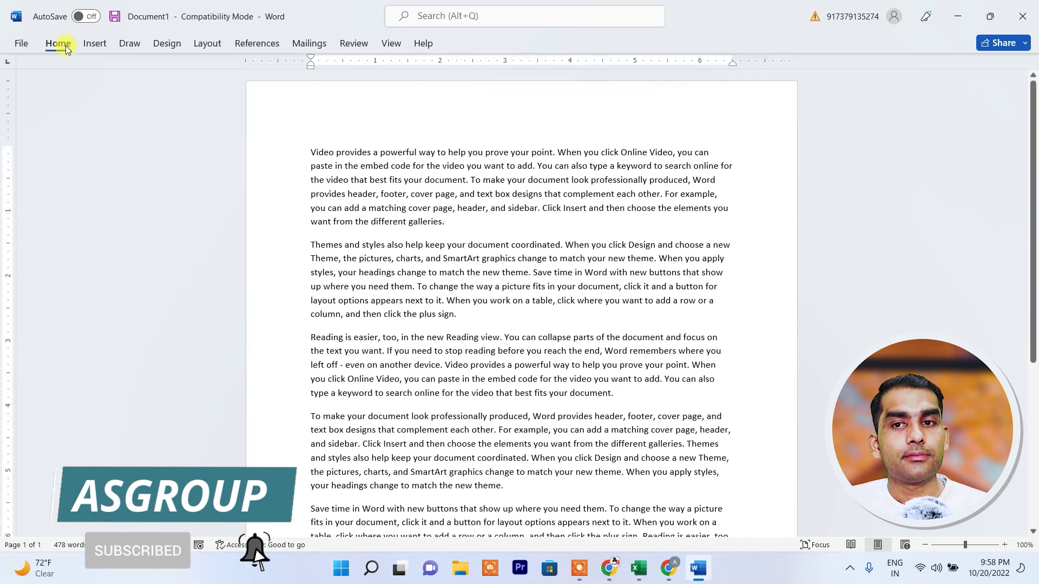
{"action": "double_click", "coordinate": [59, 43]}
Select the first line of text and show the Design tab's commands
{"action": "left_click", "coordinate": [425, 247]}
{"action": "left_click_drag", "start_coordinate": [310, 219], "coordinate": [456, 232]}
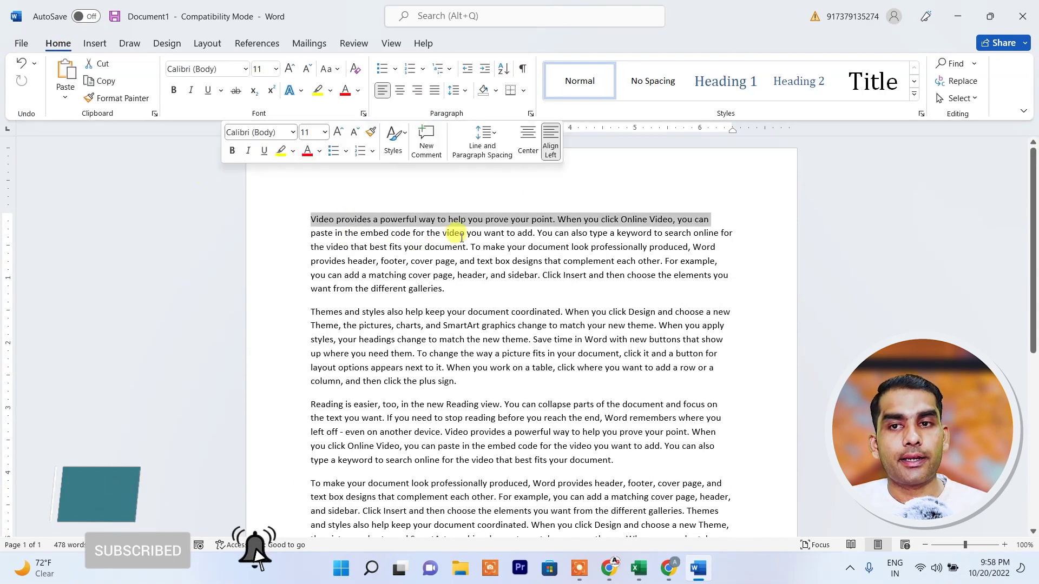
{"action": "left_click", "coordinate": [460, 232]}
{"action": "left_click", "coordinate": [129, 43]}
{"action": "left_click", "coordinate": [171, 48]}
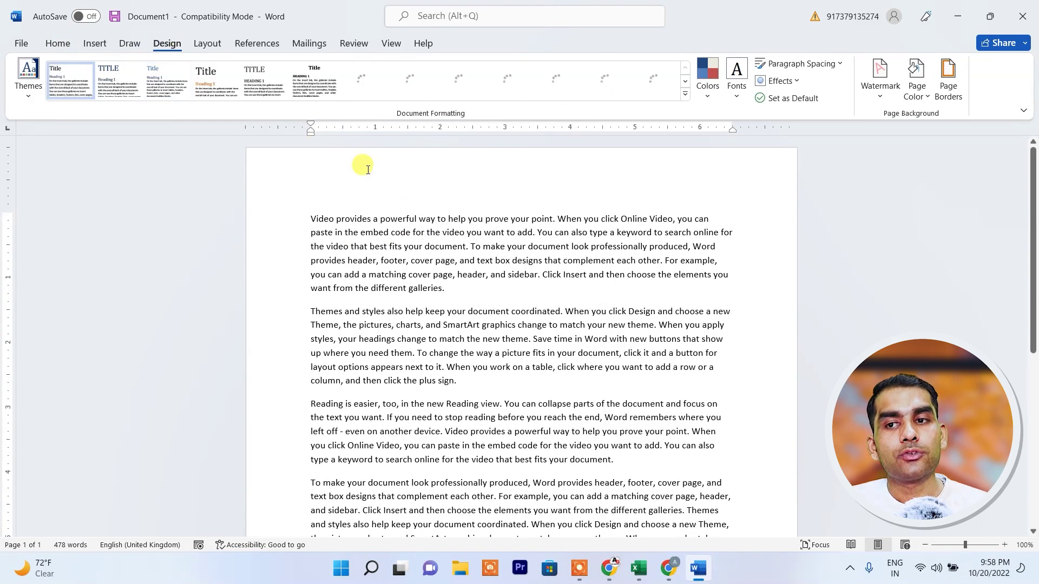